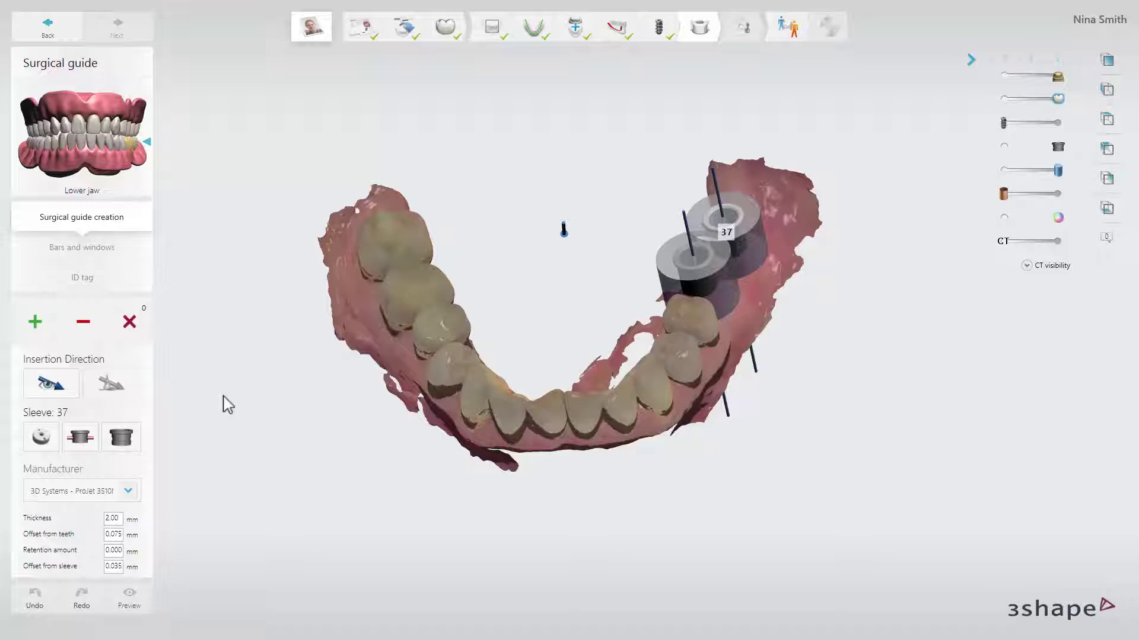
Apply the BioHorizons Fully guided 4.32 mm sleeve to sleeve 37
click(121, 437)
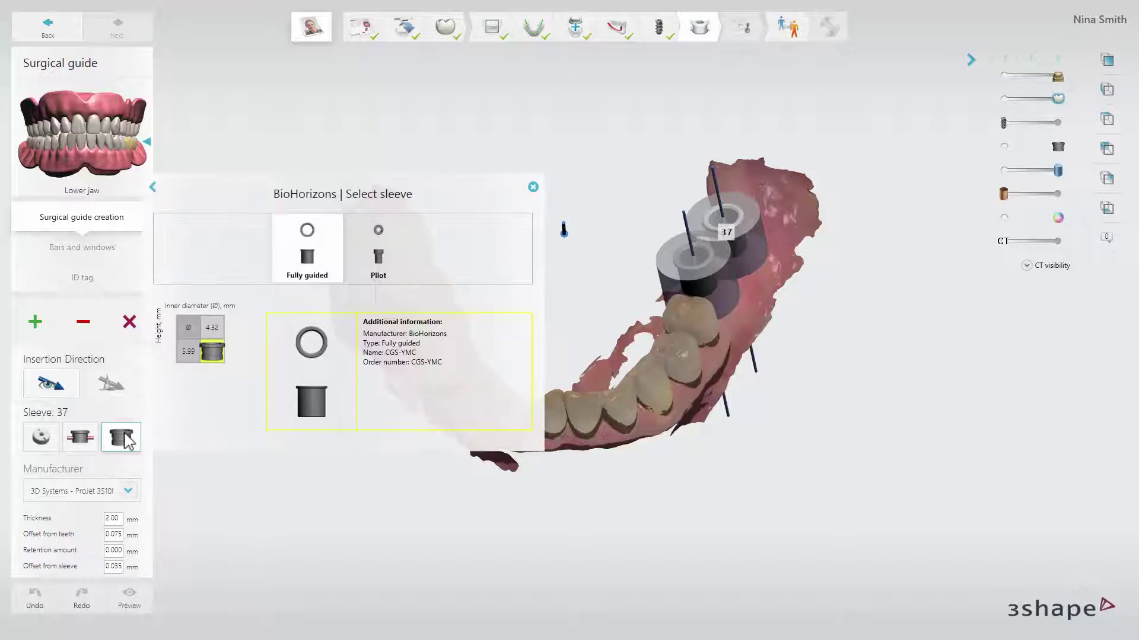
click(153, 188)
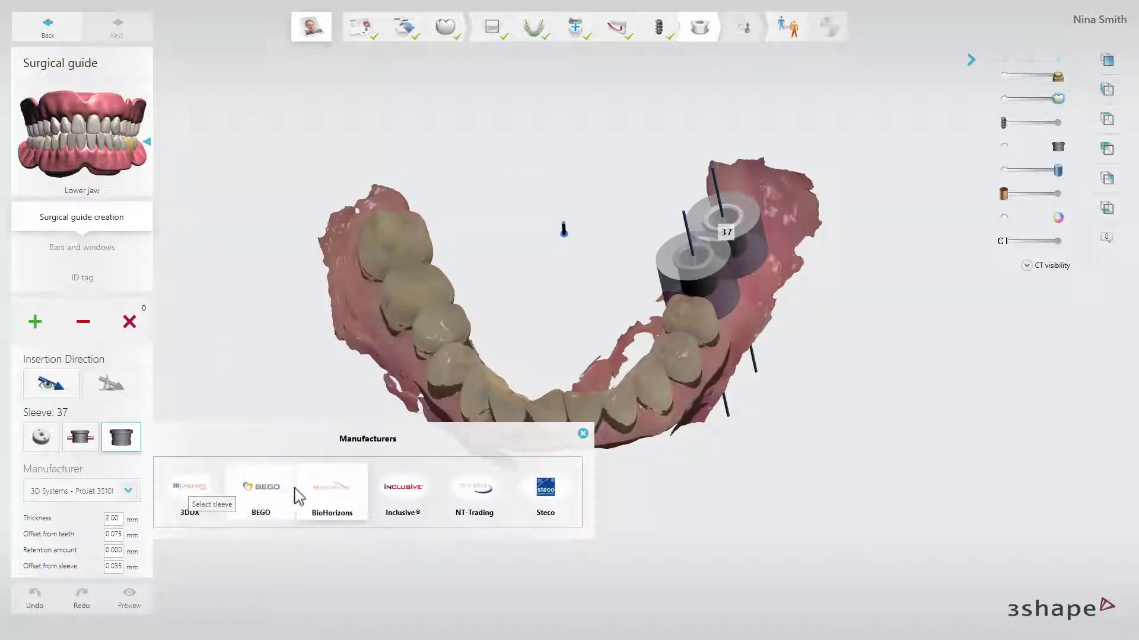
click(341, 501)
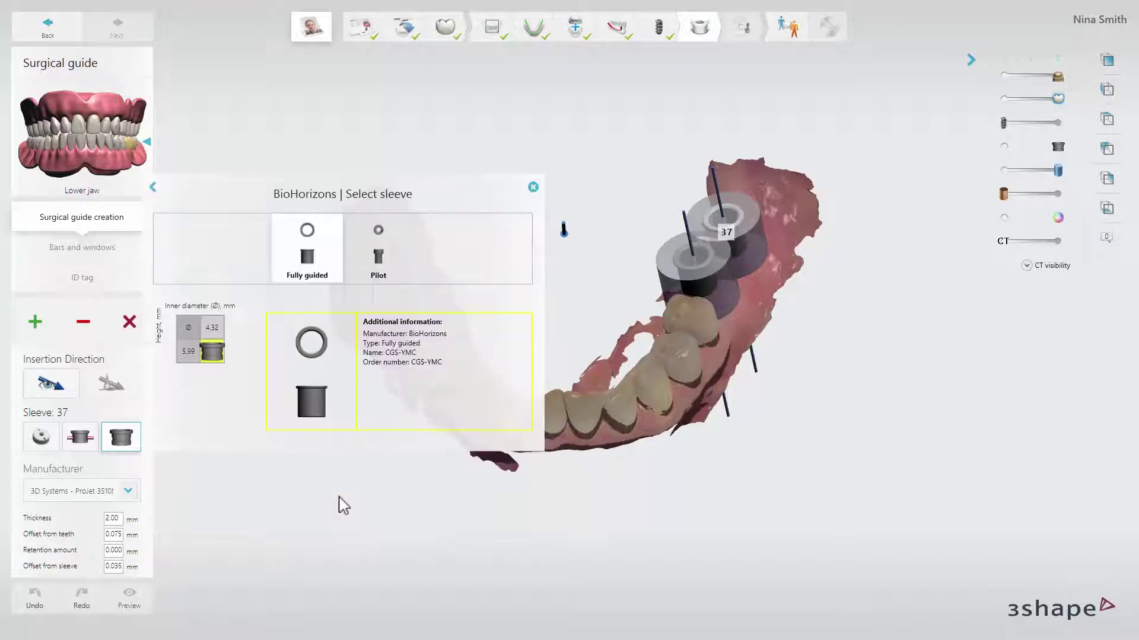
click(376, 253)
click(330, 261)
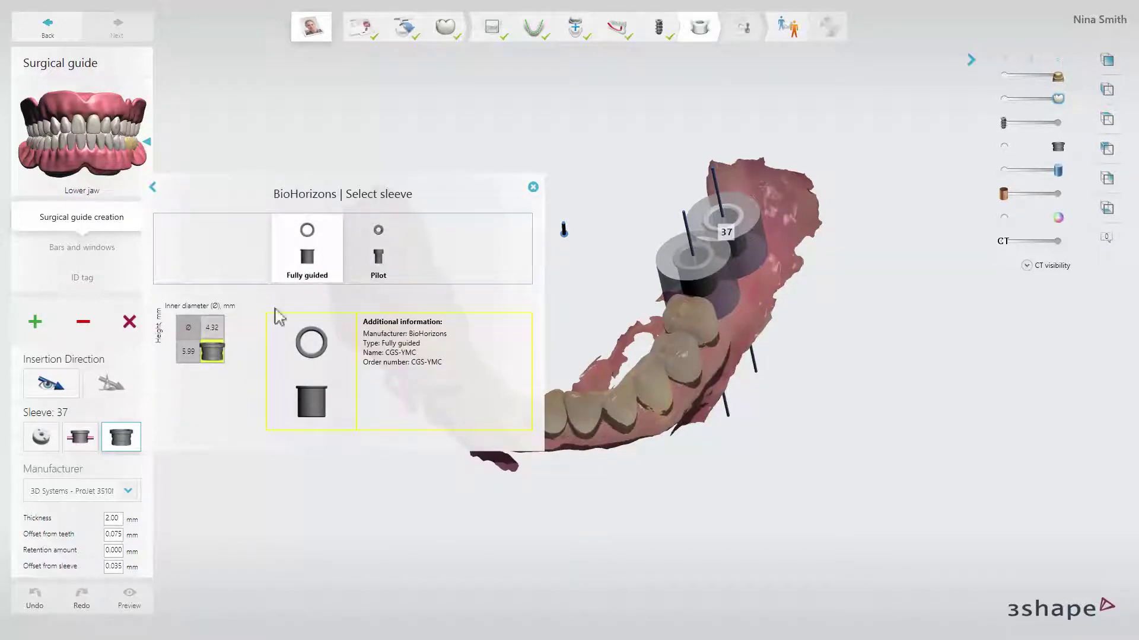
click(221, 358)
right_drag(615, 528, 413, 505)
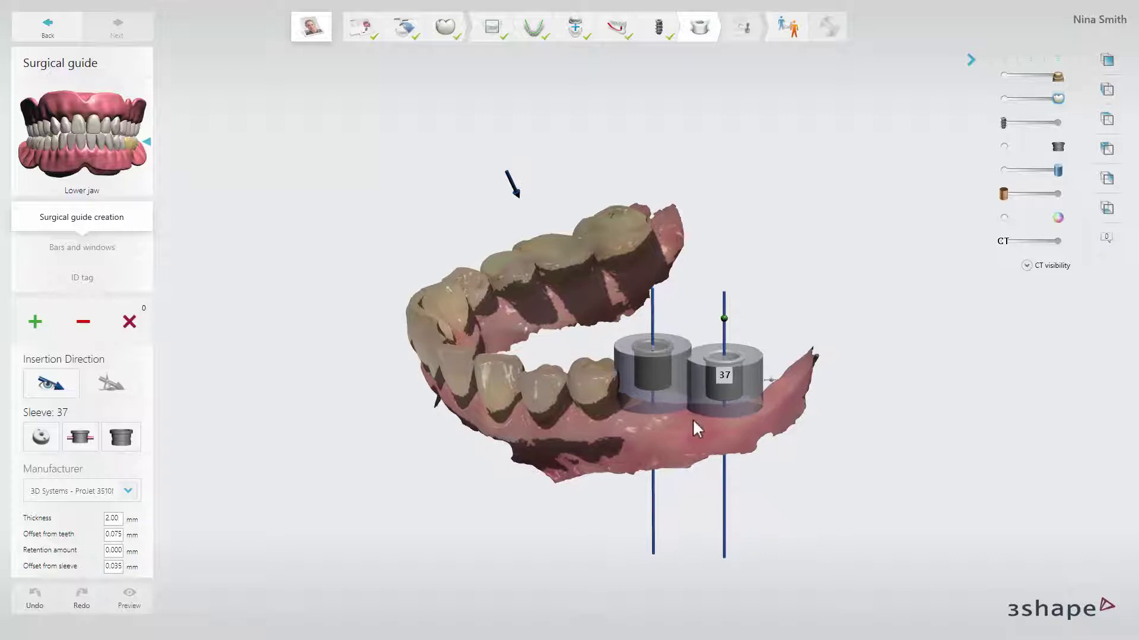
Show the implants and hide the jaw scan so the sleeves are visible
scroll(692, 418, up, 5)
scroll(693, 419, up, 2)
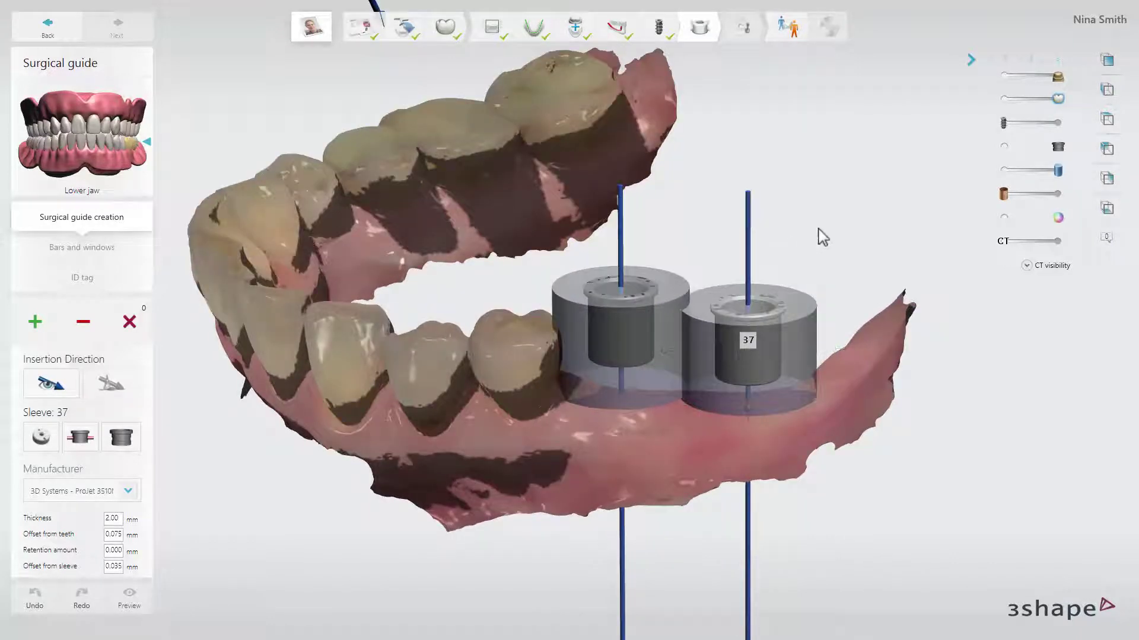
click(1055, 121)
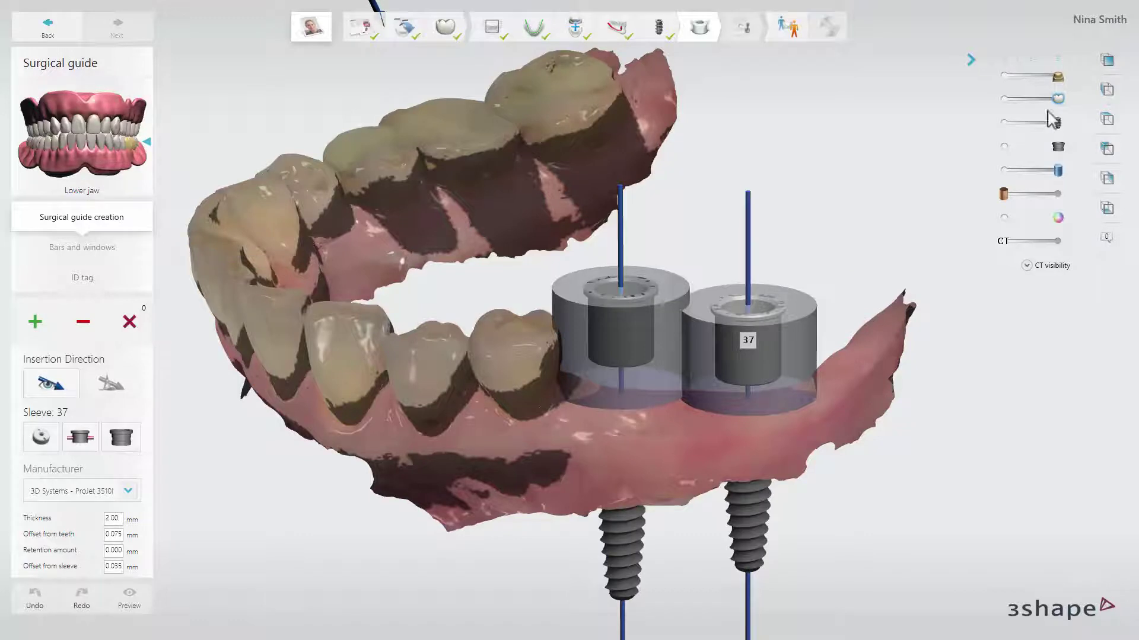
click(1002, 76)
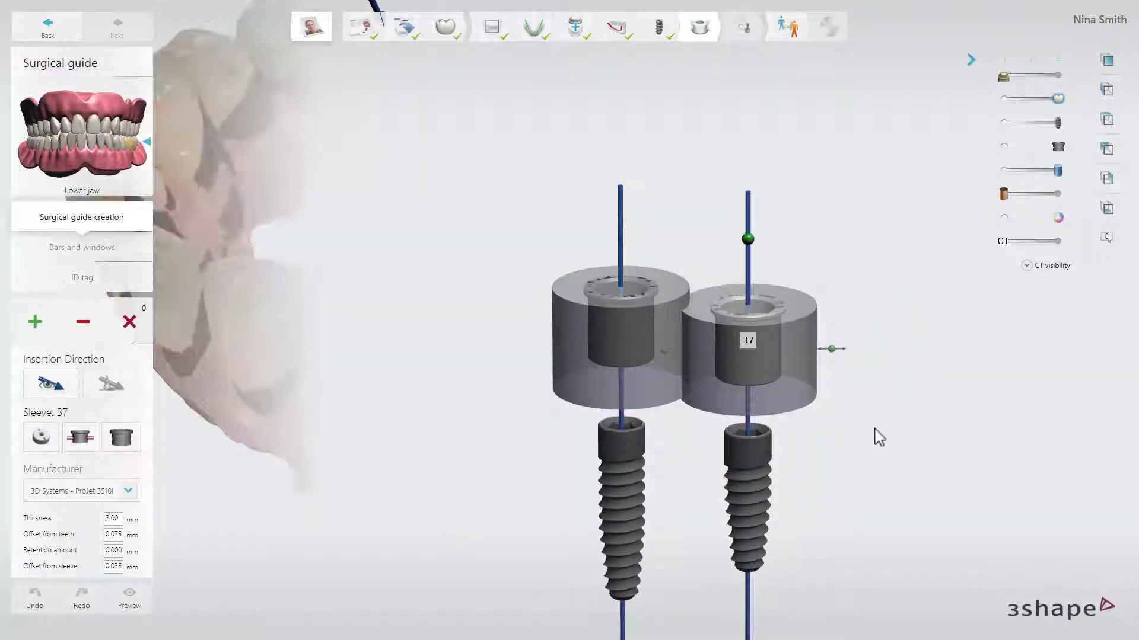
Raise sleeve 37 along its axis level with sleeve 36 and shorten its guide cylinder
drag(780, 185, 784, 240)
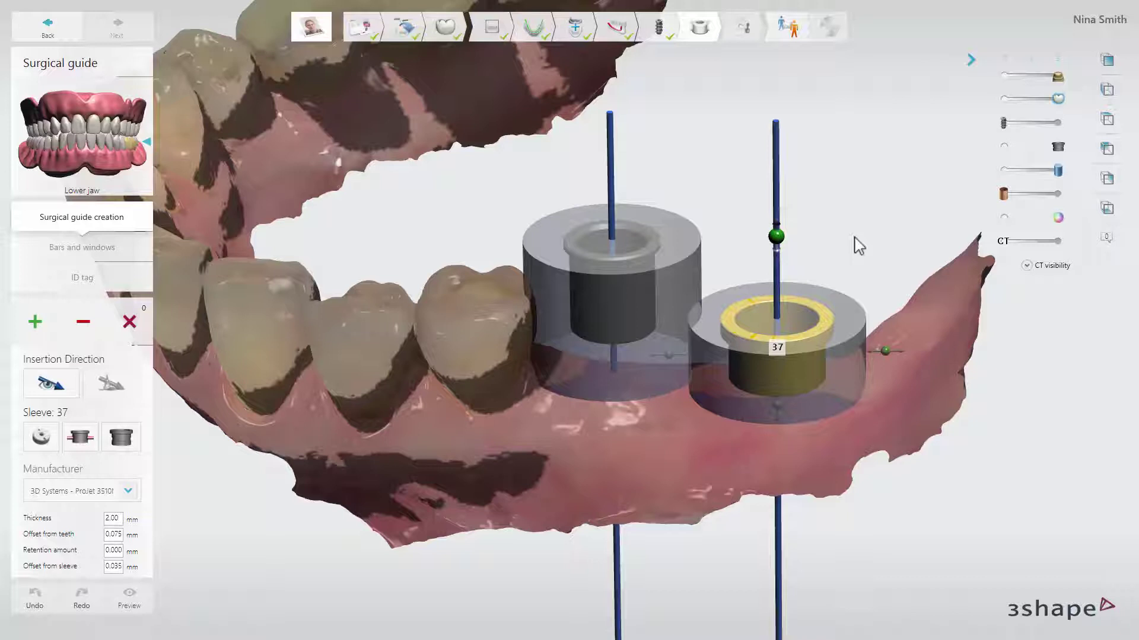
drag(777, 237, 783, 157)
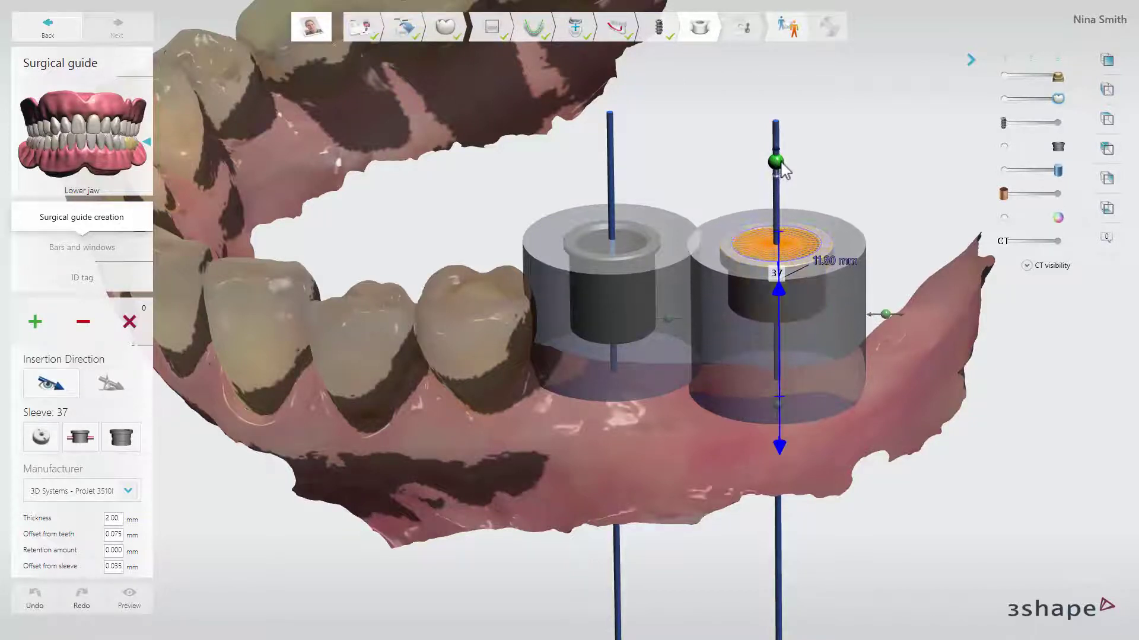
mouse_move(777, 404)
mouse_down()
mouse_move(783, 329)
mouse_move(779, 386)
mouse_up()
click(452, 482)
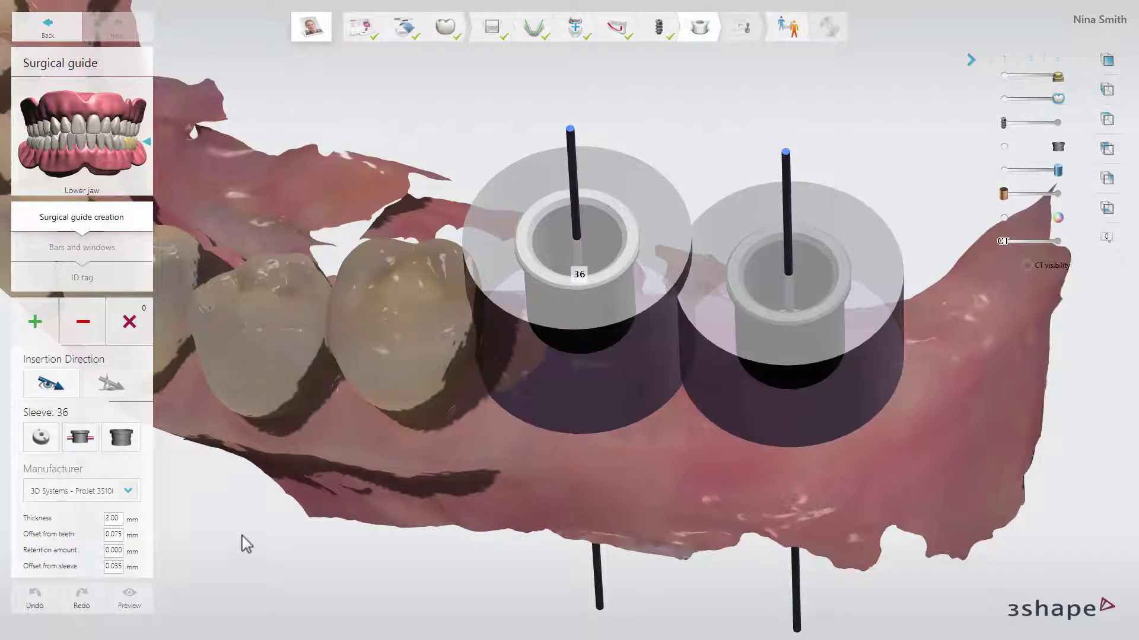
Add the pink cross pins to sleeves 36 and 37
click(81, 441)
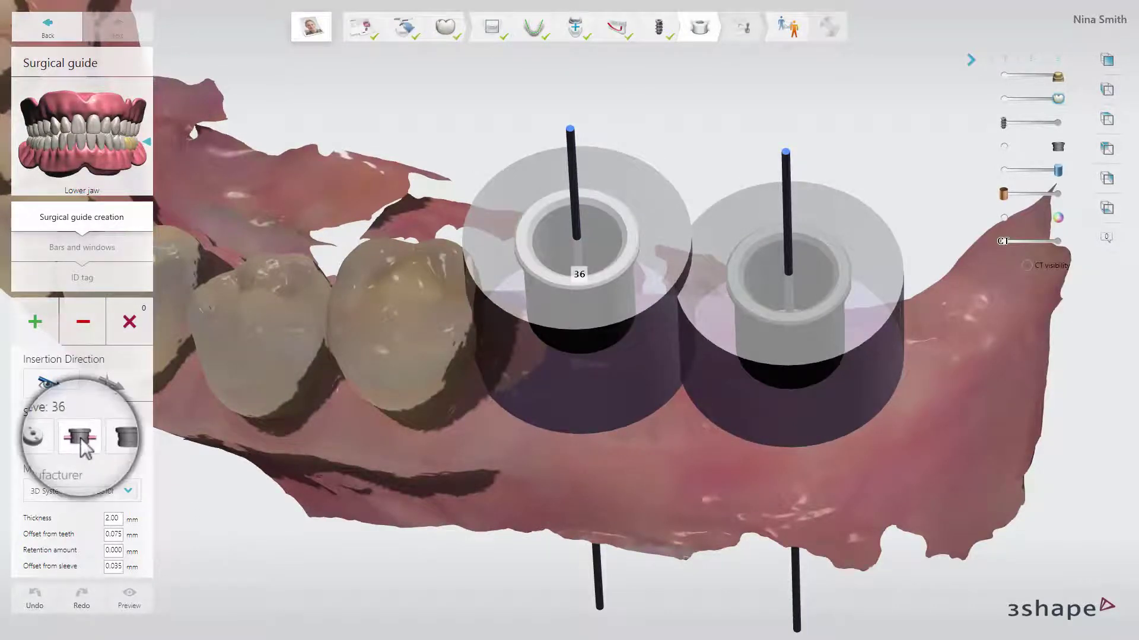
click(83, 443)
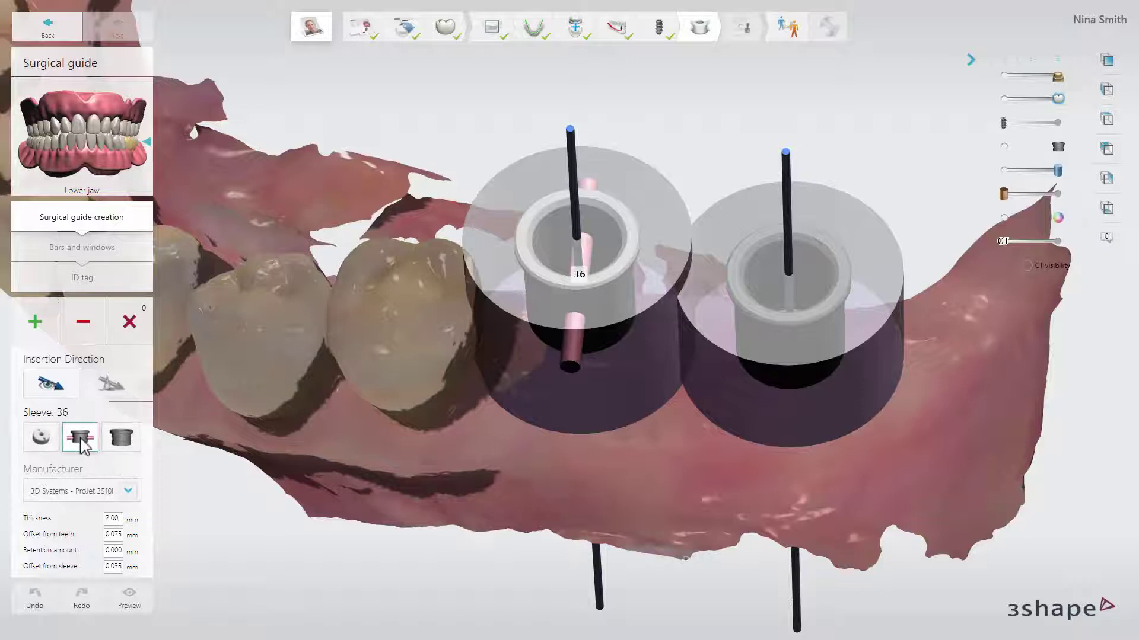
click(775, 319)
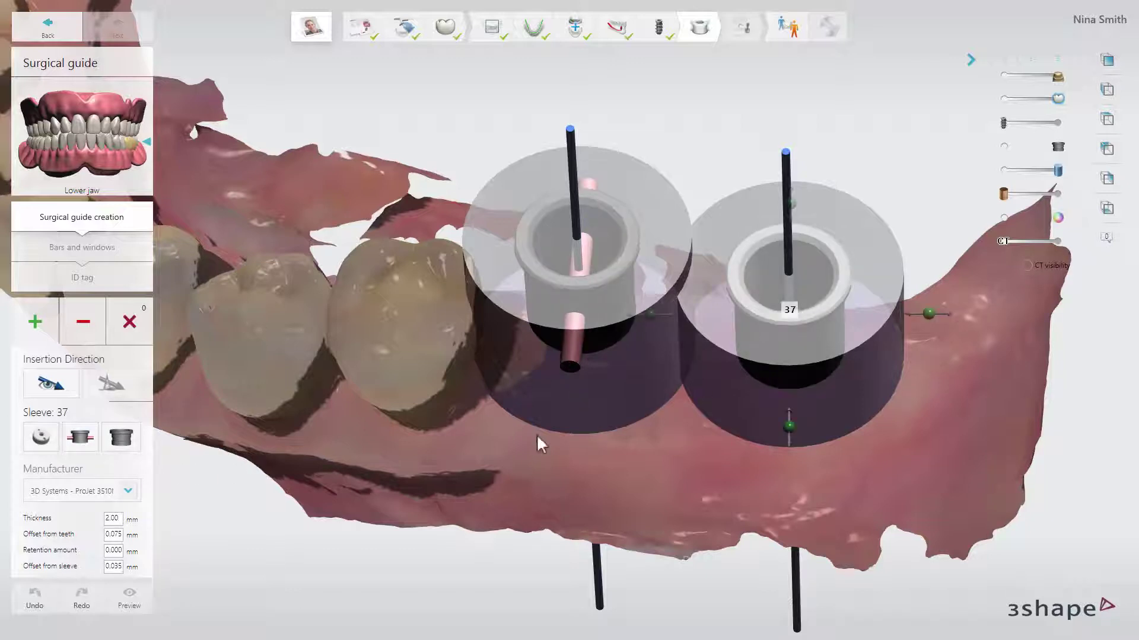
click(88, 449)
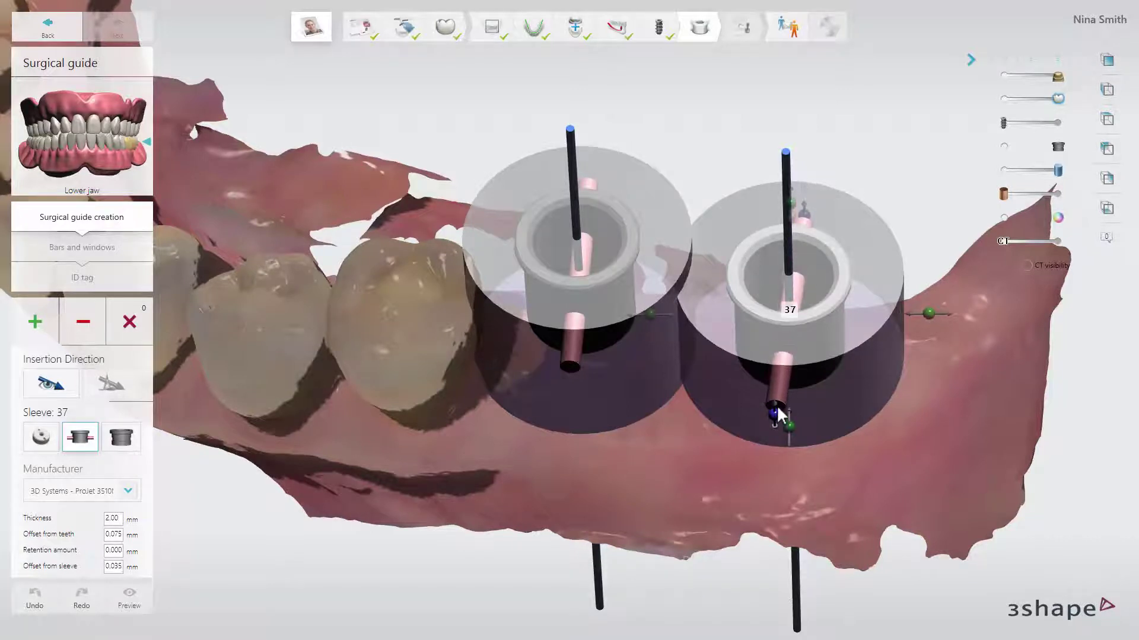
Set the guide's insertion direction from a rotated view of the lower jaw
right_drag(780, 421, 194, 419)
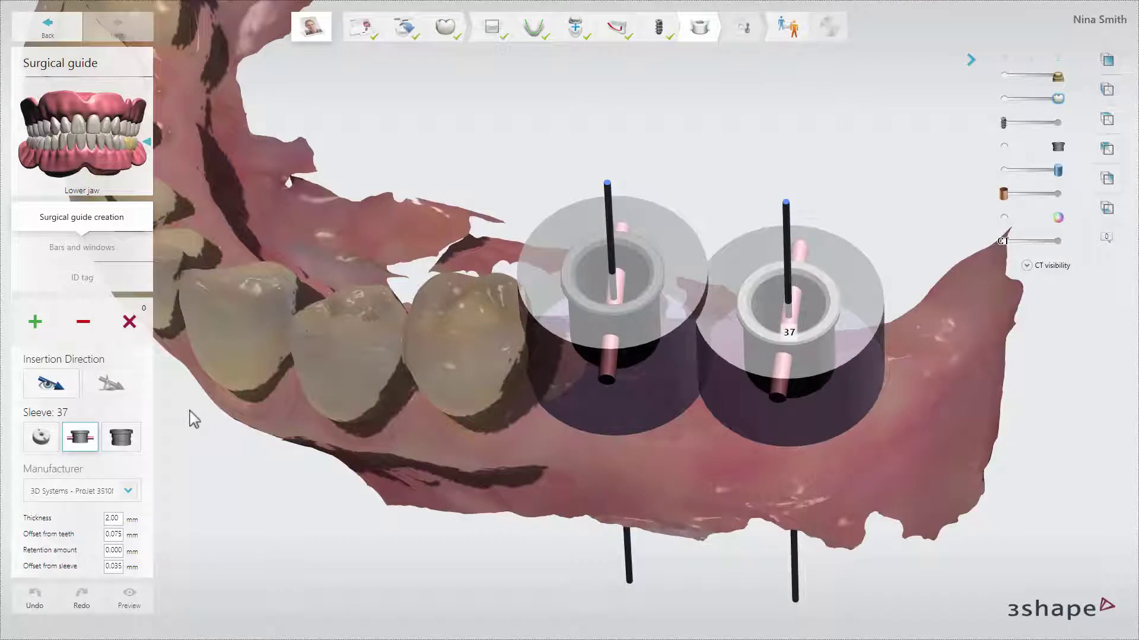
click(64, 397)
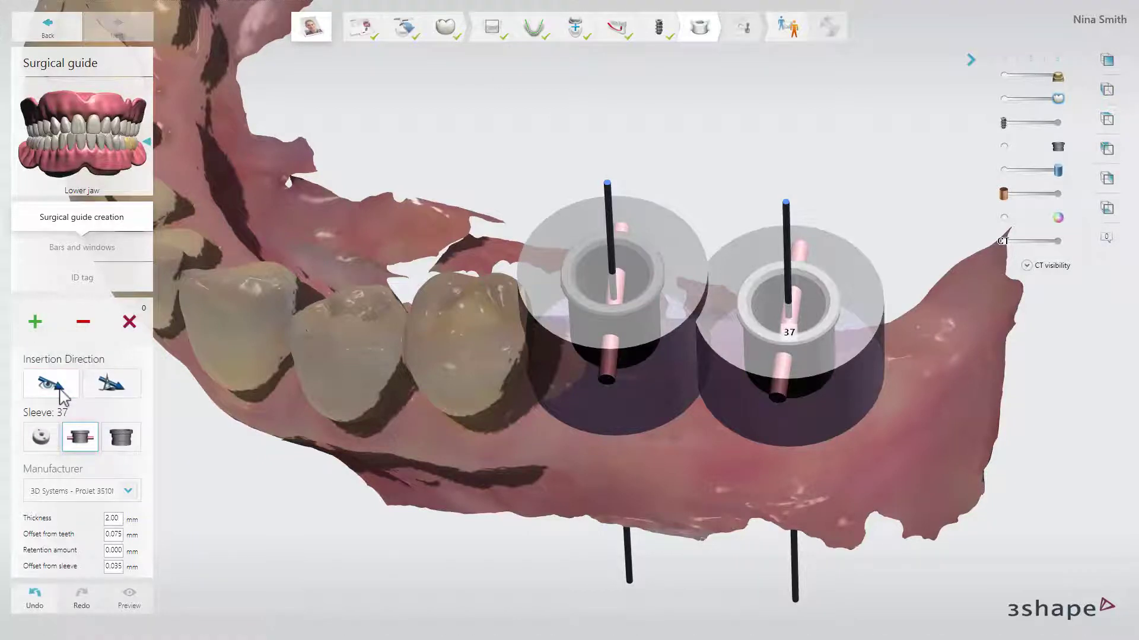
right_drag(280, 409, 312, 393)
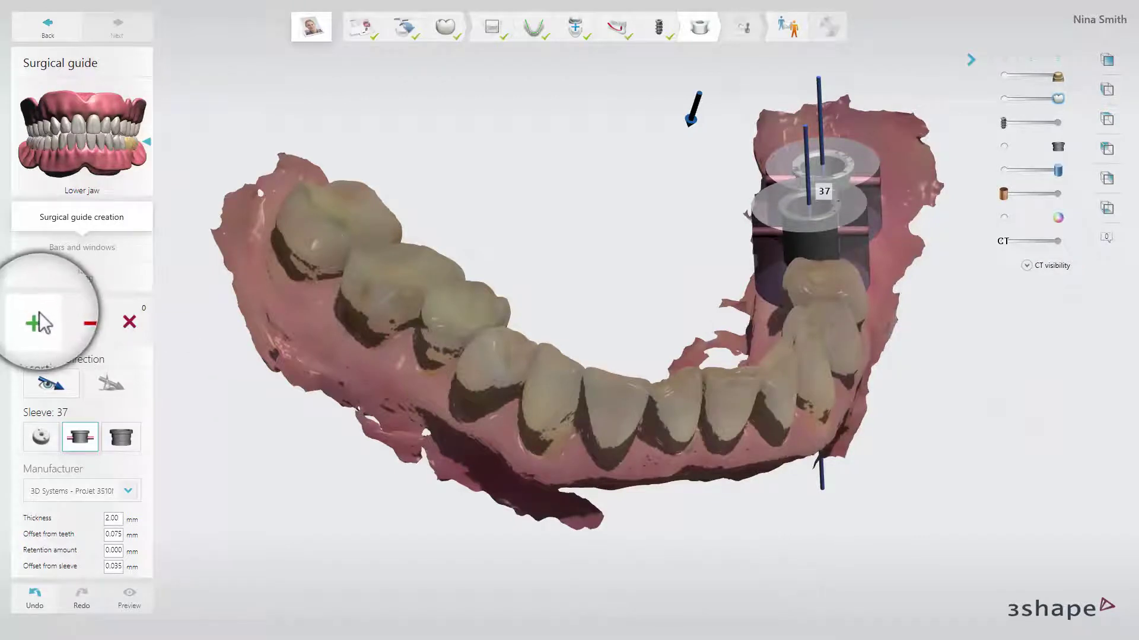
Trace the green guide outline along the lower teeth, reshaping one section near a molar
click(36, 321)
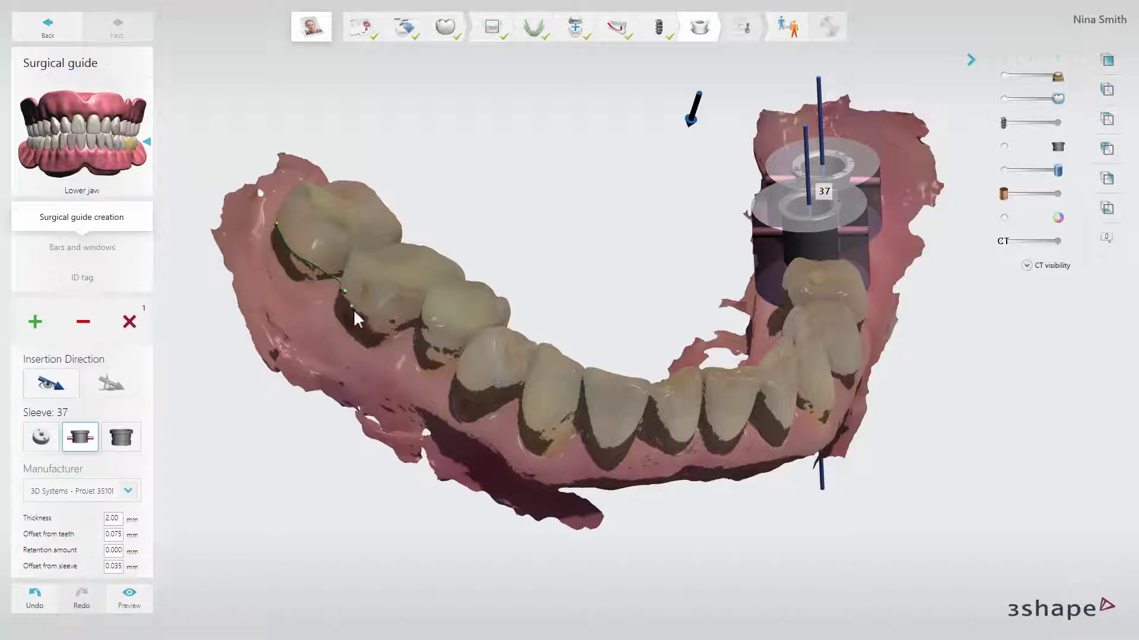
click(433, 336)
scroll(586, 437, up, 10)
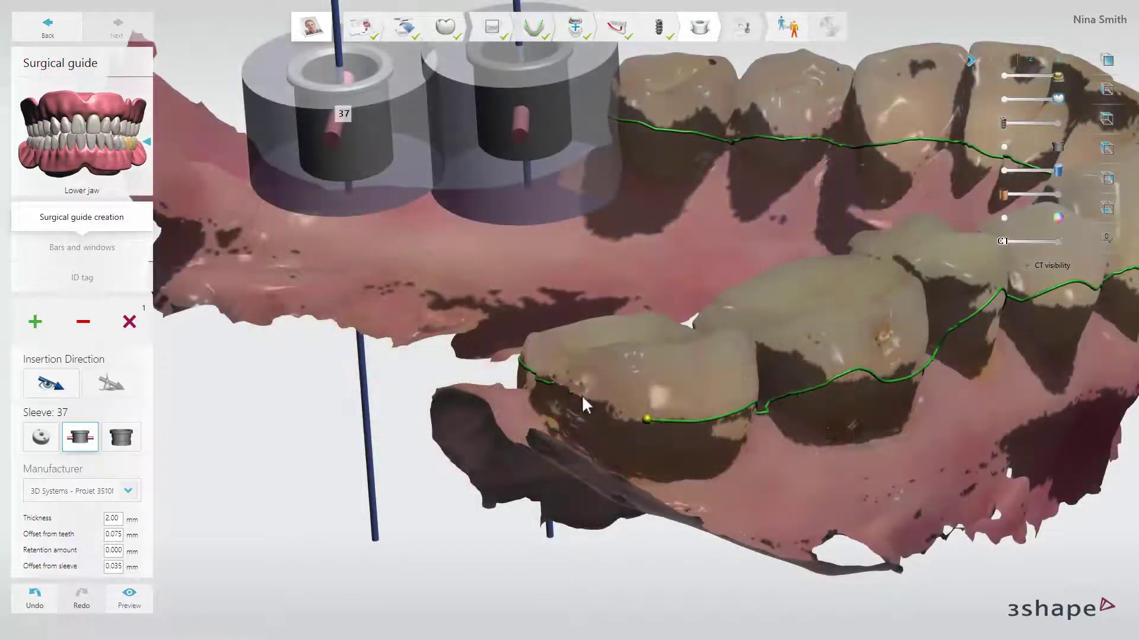
click(638, 417)
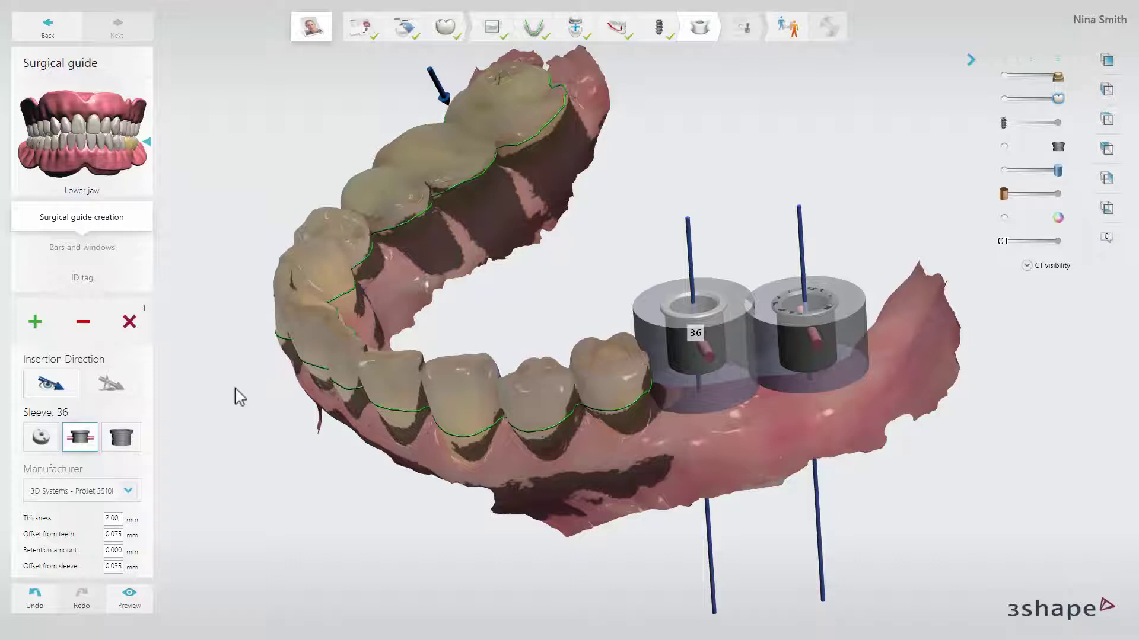
Extend the guide outline from sleeve 36 along the gum past the sleeves
click(37, 325)
click(882, 378)
right_drag(884, 344, 750, 312)
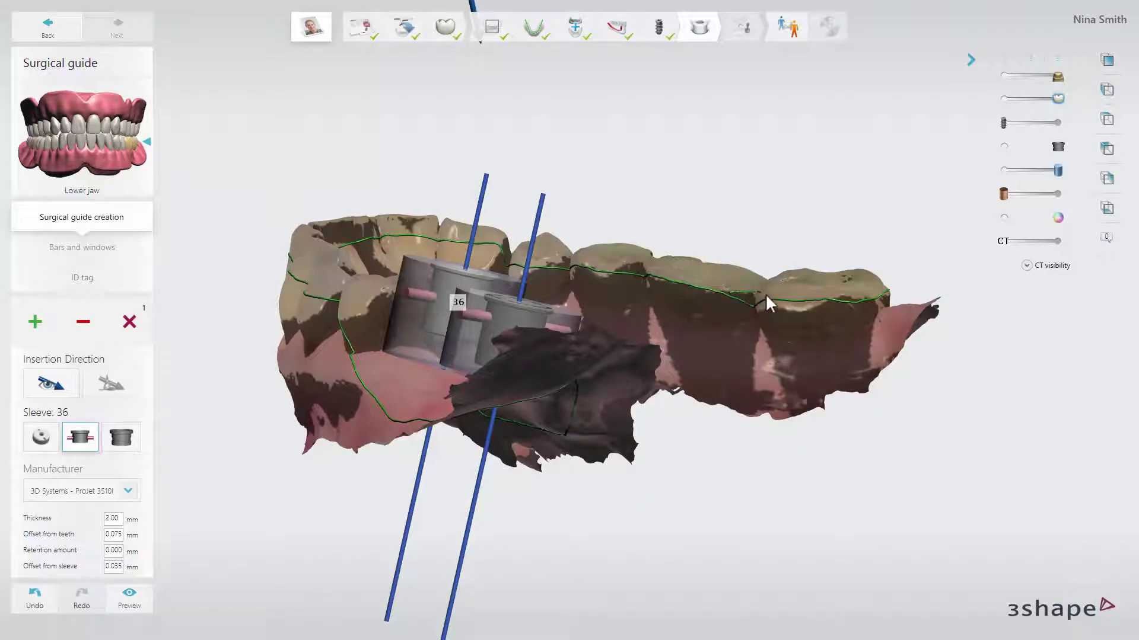
Select Envisiontec - VIDA - Clear as the guide material
right_drag(656, 308, 181, 493)
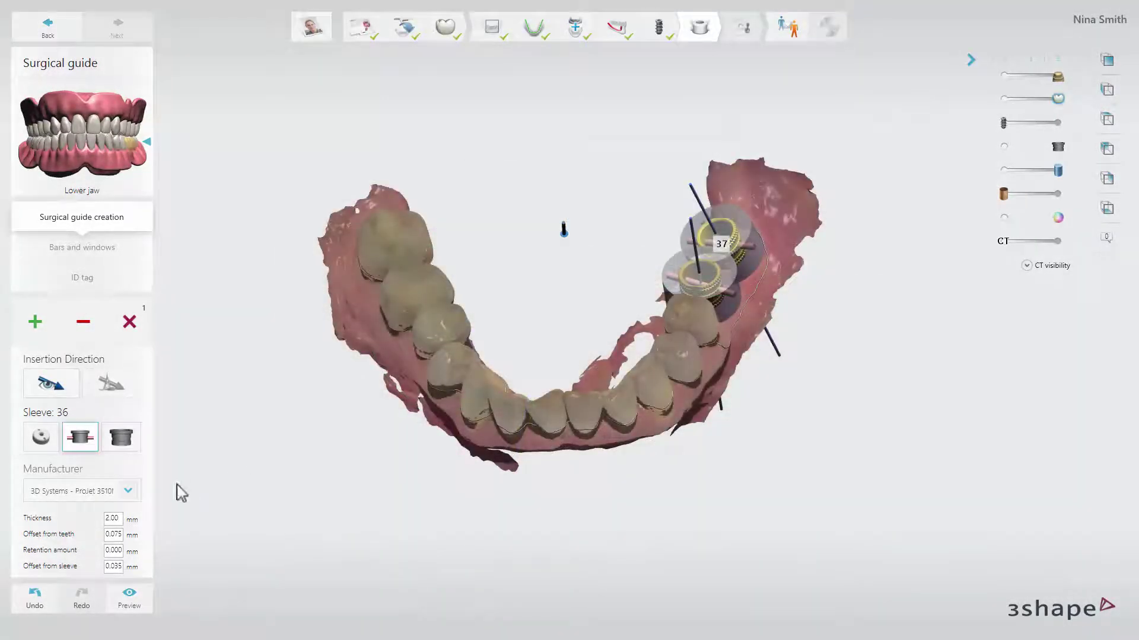
click(128, 492)
click(132, 347)
Switch to the 3D Systems ProJet 3510MP - VisiJet Stone Plast printer and generate the guide preview
click(132, 490)
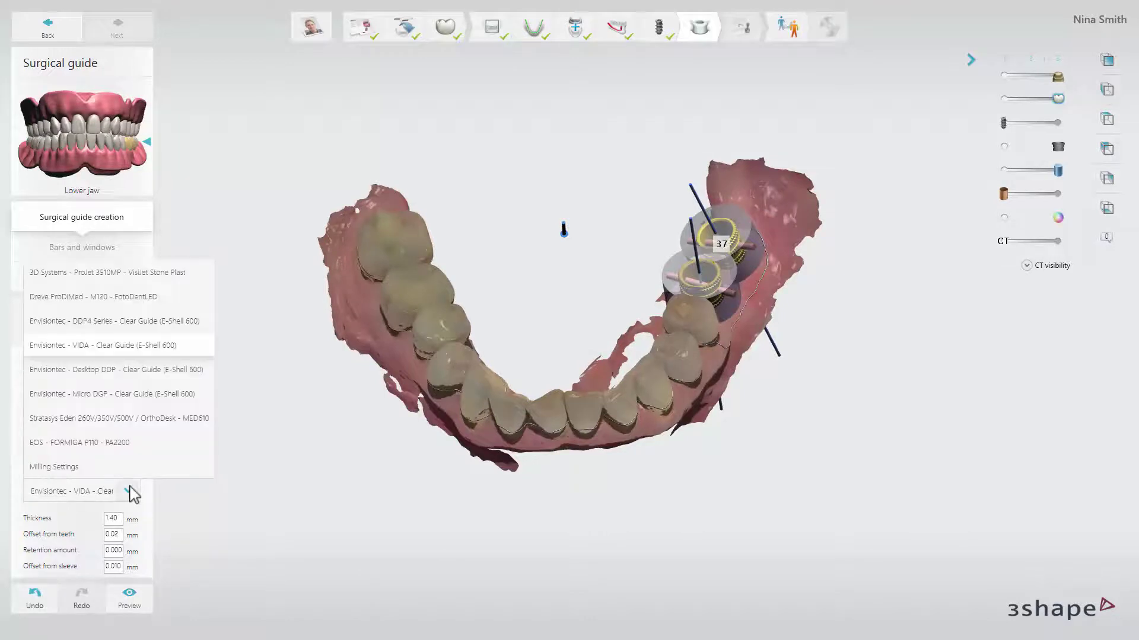
click(172, 286)
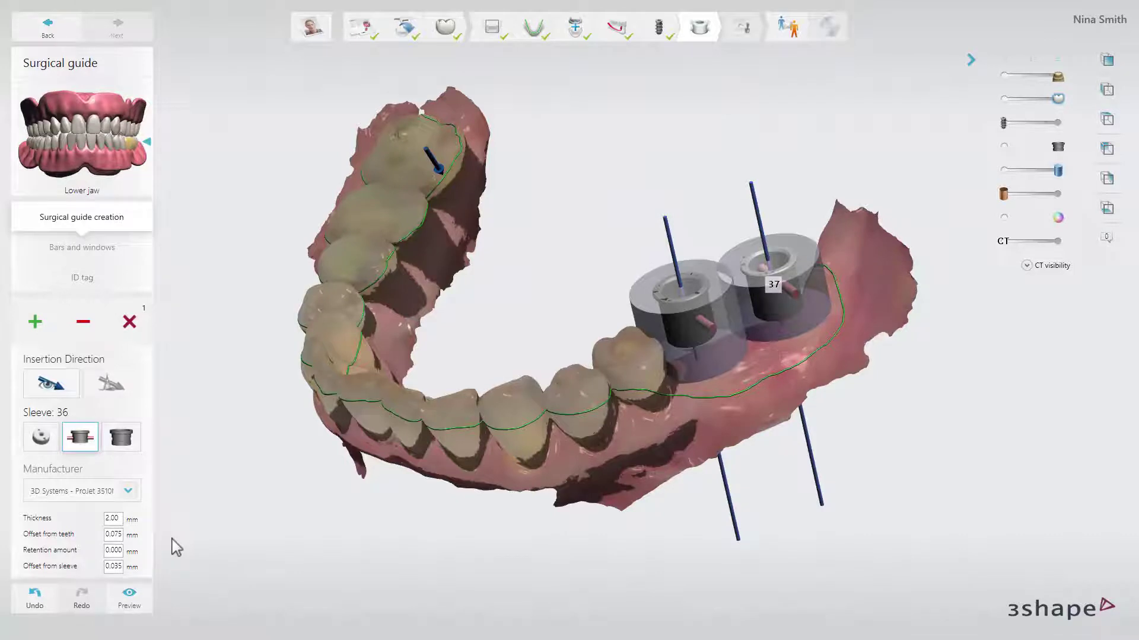
click(141, 606)
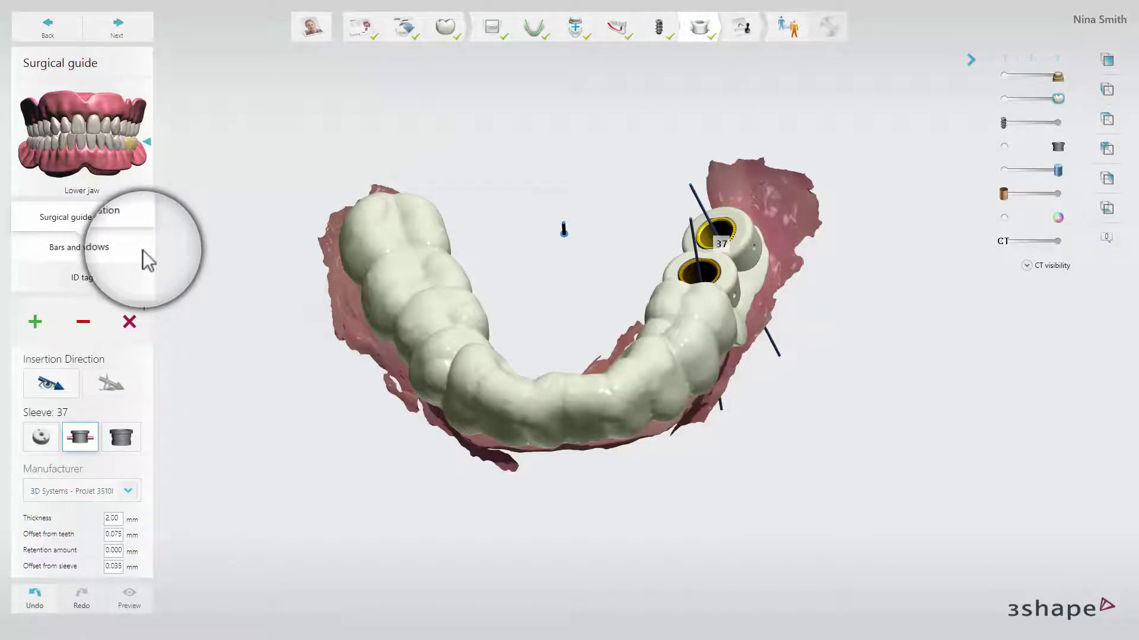
Go to the Bars and windows step once the guide preview is complete
click(142, 250)
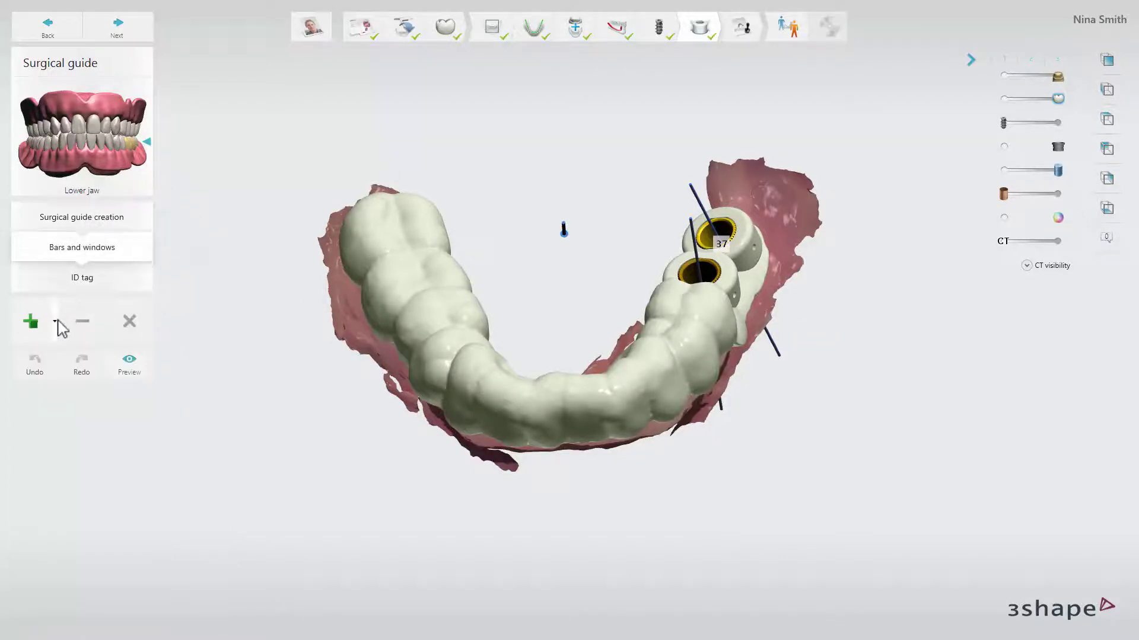
Draw a support bar along the outer side of sleeves 36 and 37
click(55, 322)
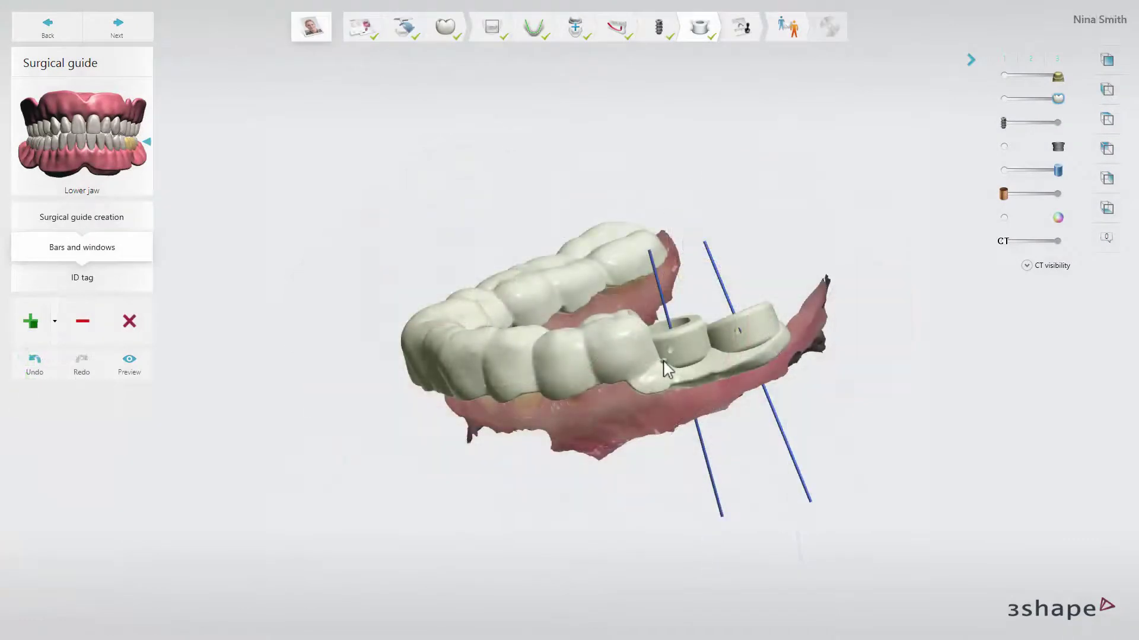
drag(667, 369, 772, 328)
click(773, 326)
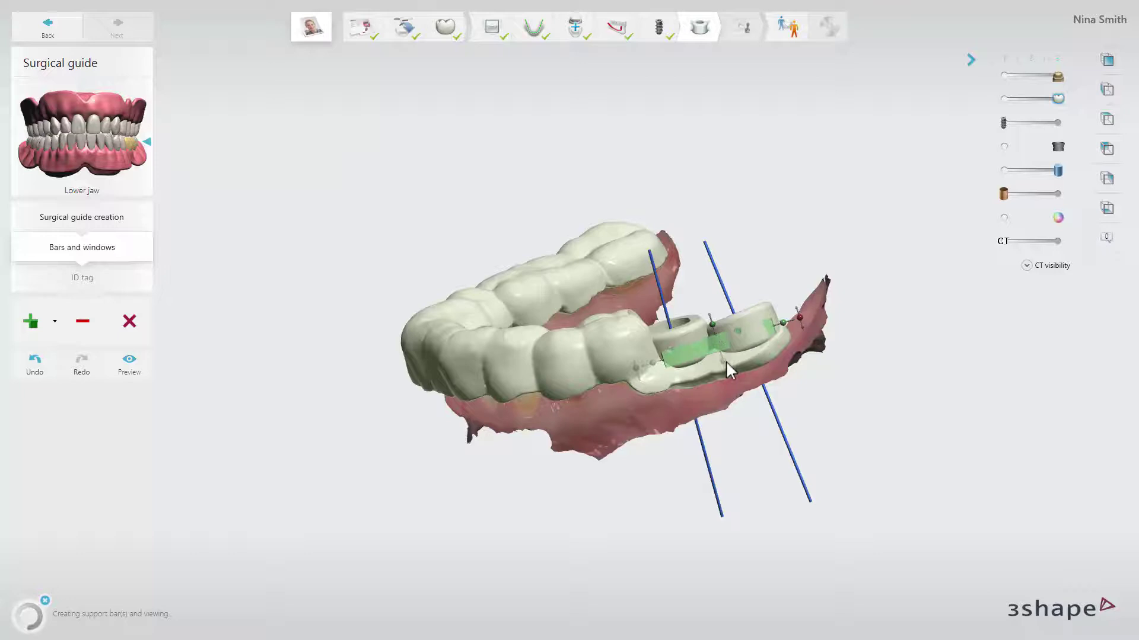
Extend the bar past the back sleeve and draw a second bar across the front arch
right_drag(754, 351, 826, 399)
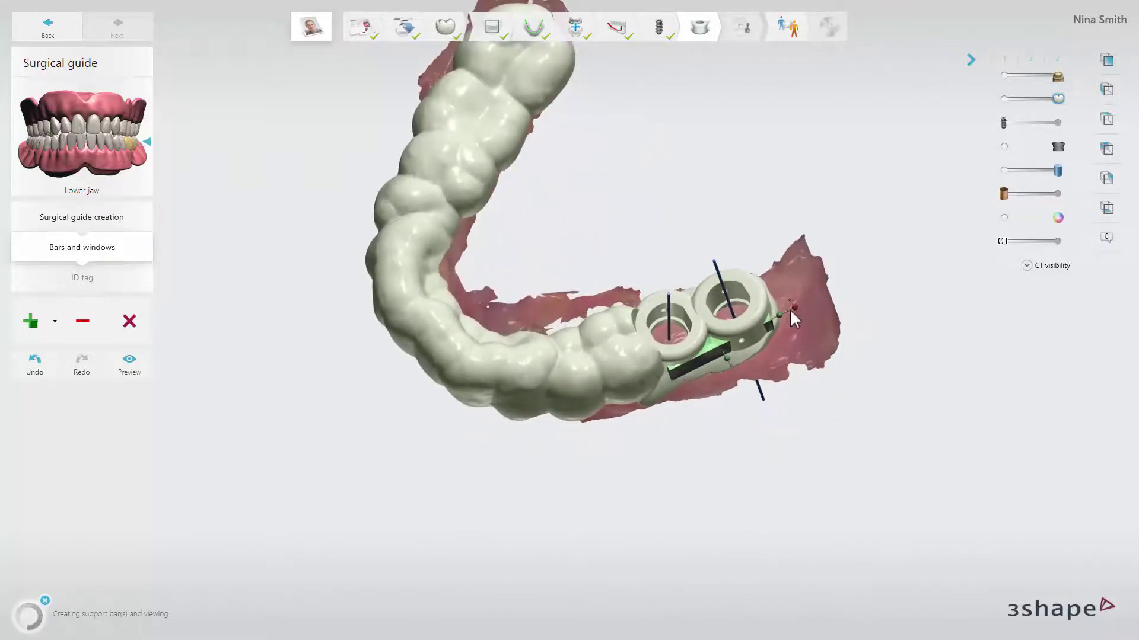
drag(795, 305, 800, 320)
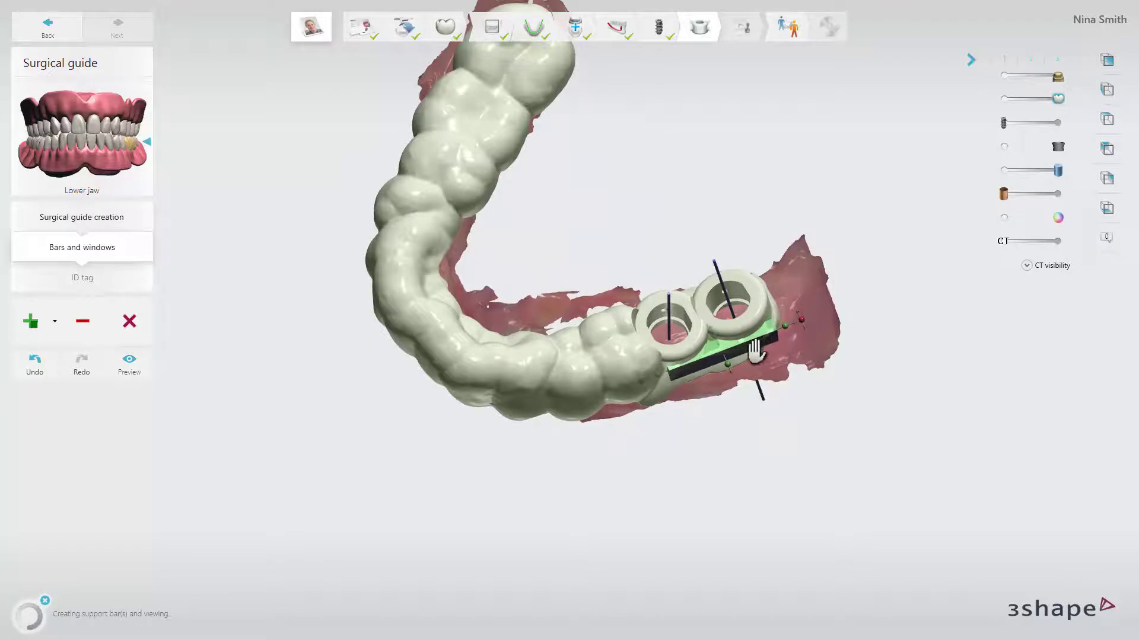
click(656, 372)
mouse_move(649, 372)
right_down()
mouse_move(643, 383)
mouse_move(663, 363)
right_up()
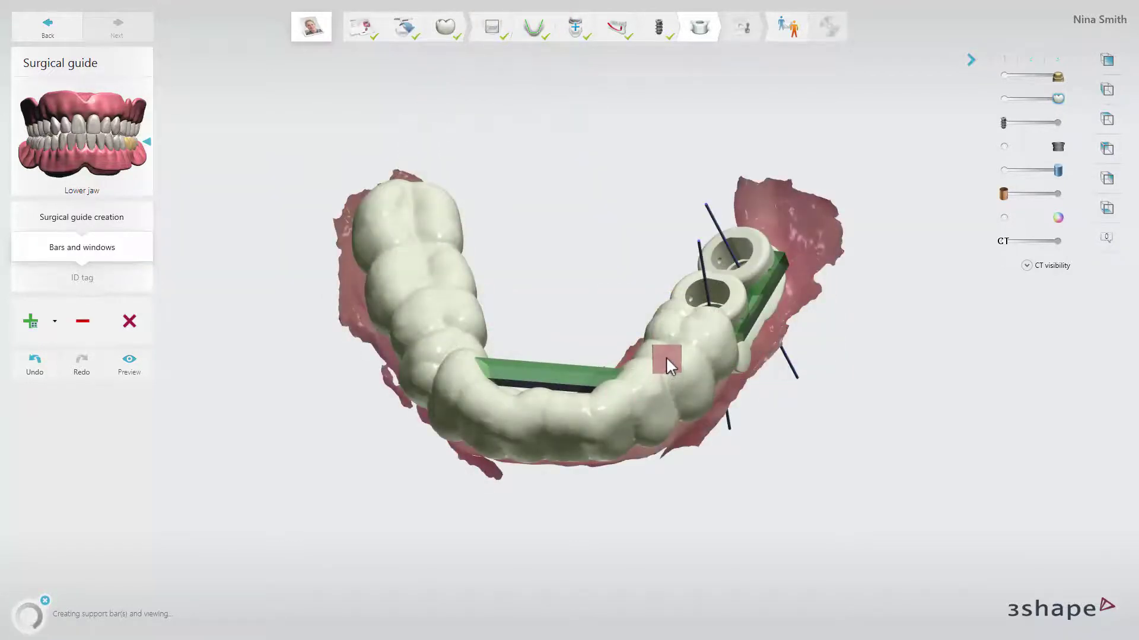
Place a viewing window beside the sleeves, then rotate, lengthen and tilt it to fit the teeth
click(674, 351)
mouse_move(677, 347)
right_down()
mouse_move(719, 460)
mouse_move(705, 376)
right_up()
drag(711, 362, 713, 350)
right_drag(712, 349, 658, 361)
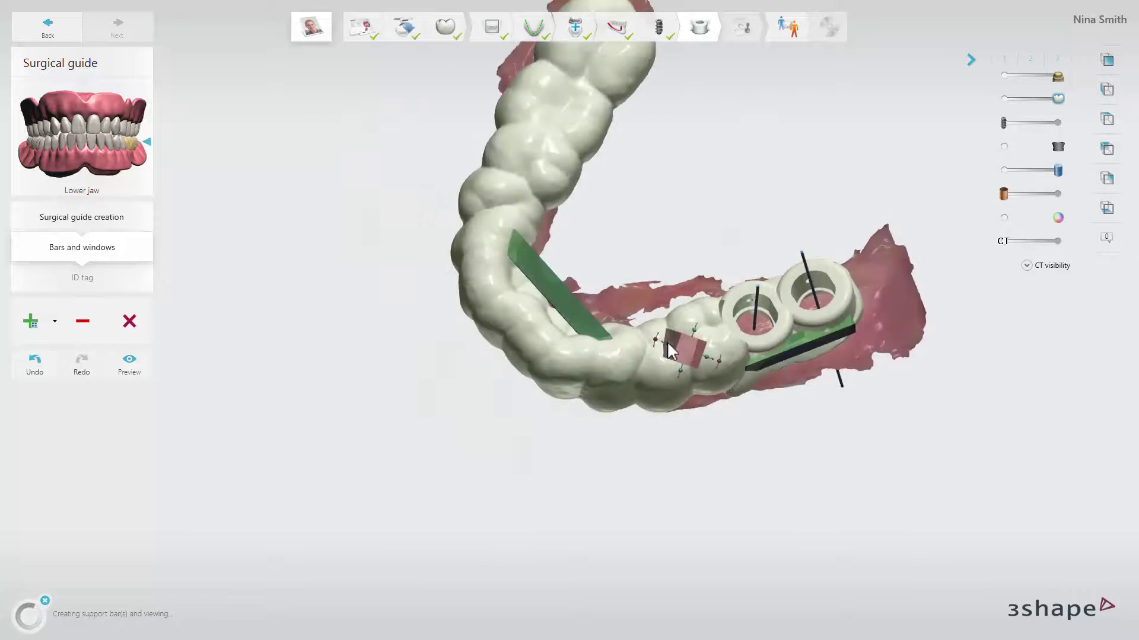
mouse_move(651, 346)
mouse_down()
mouse_move(641, 340)
mouse_move(650, 365)
mouse_up()
right_drag(659, 380, 682, 344)
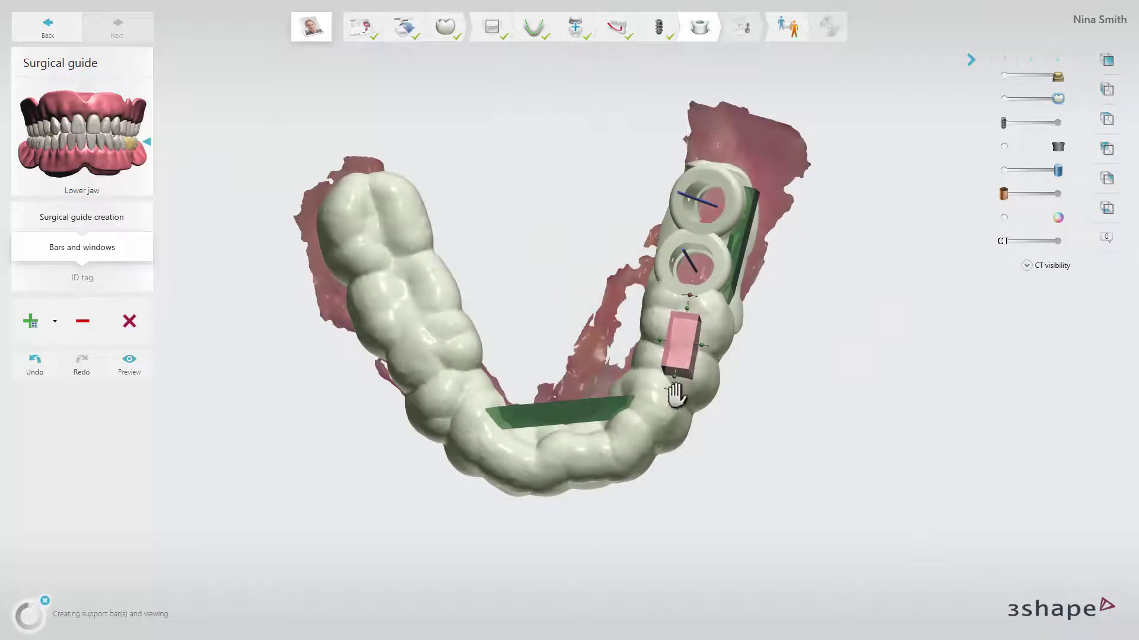
drag(672, 393, 663, 386)
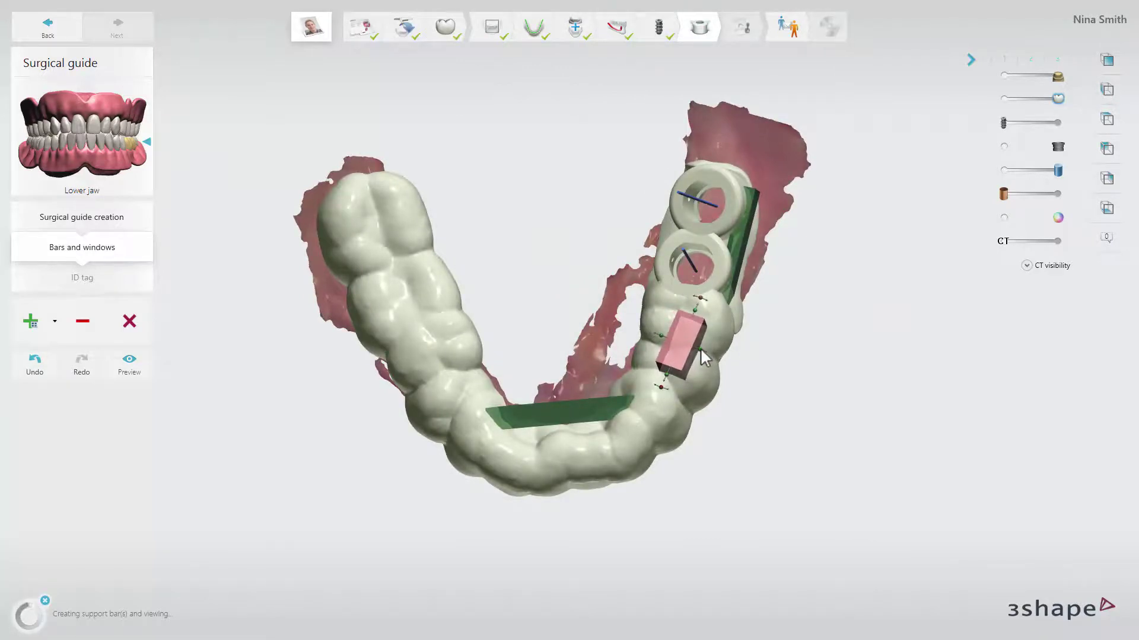
drag(706, 350, 693, 370)
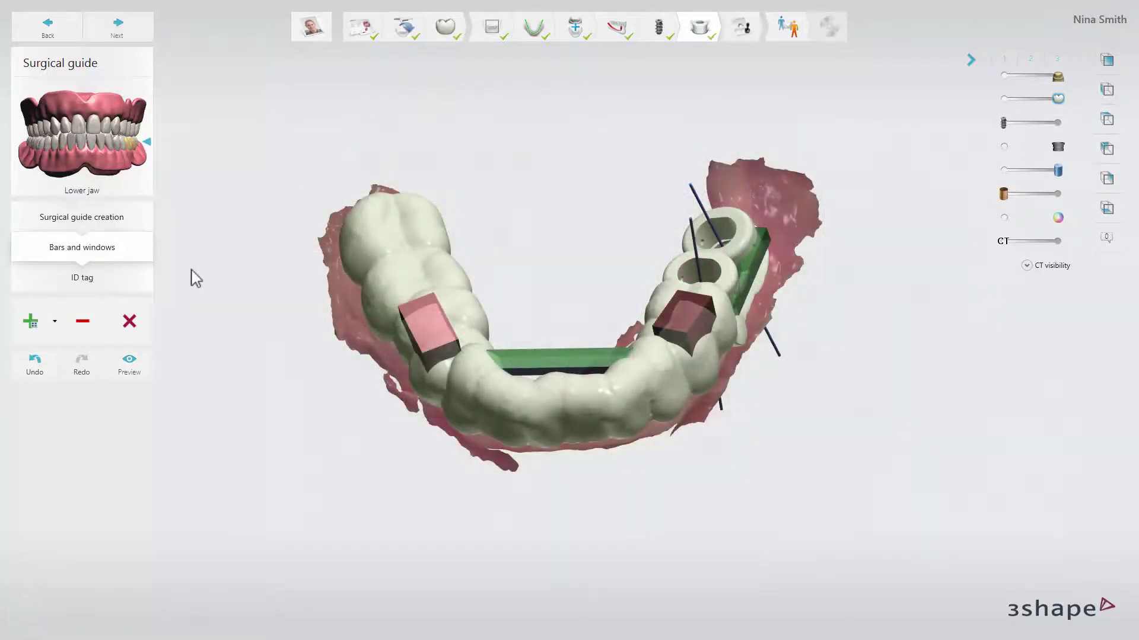
click(82, 324)
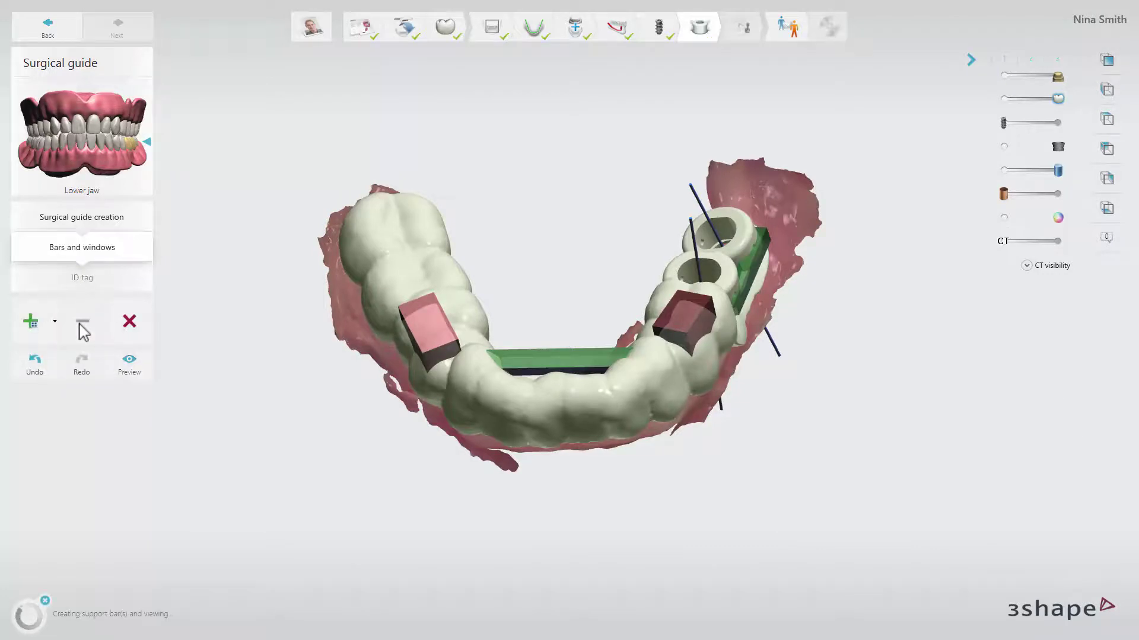
click(137, 324)
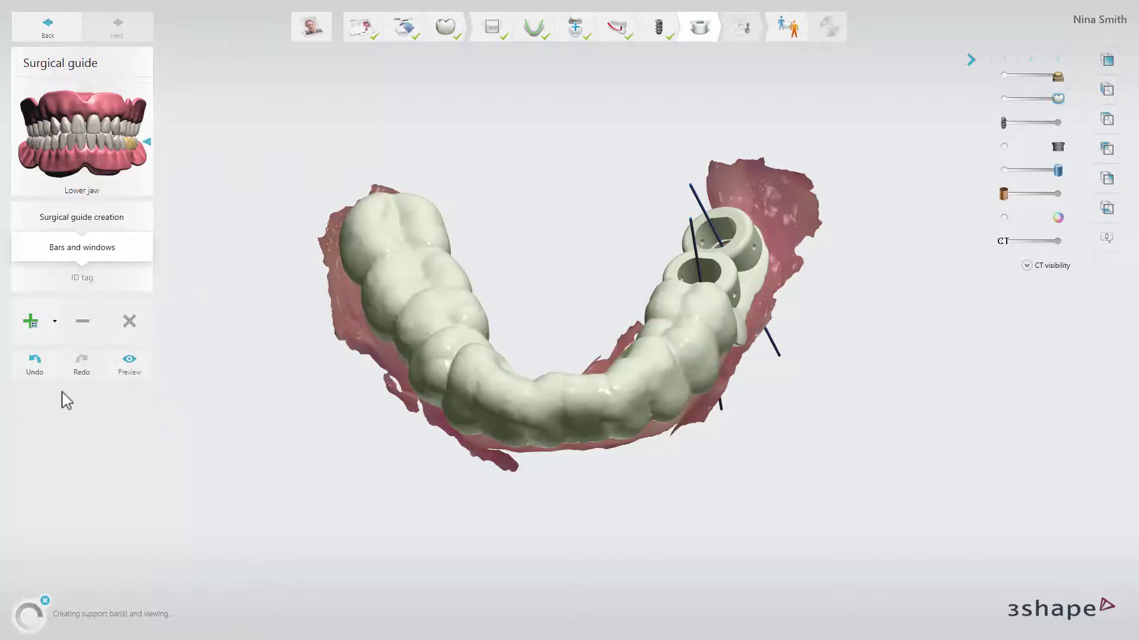
click(37, 370)
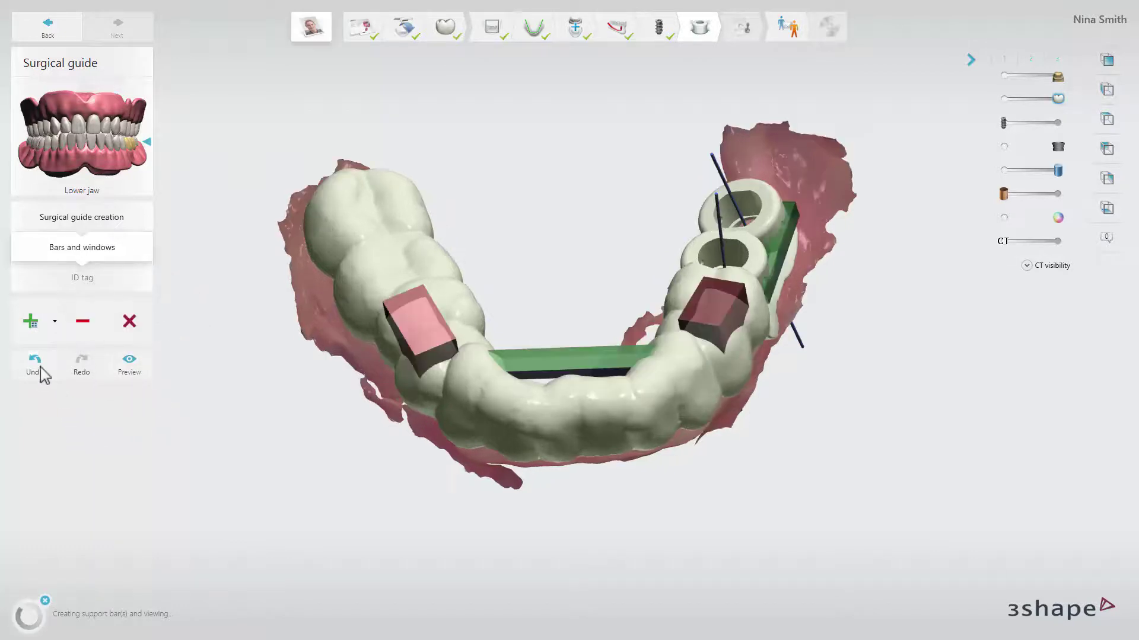
Preview the guide with bars and windows merged in, then go to the ID tag step
click(138, 365)
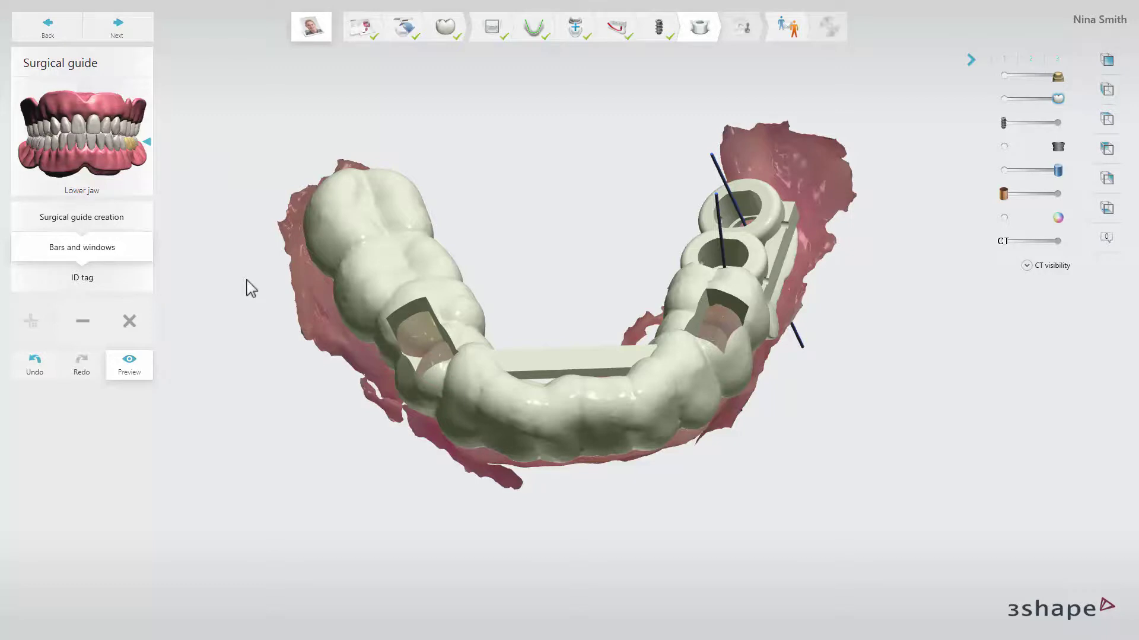
click(145, 279)
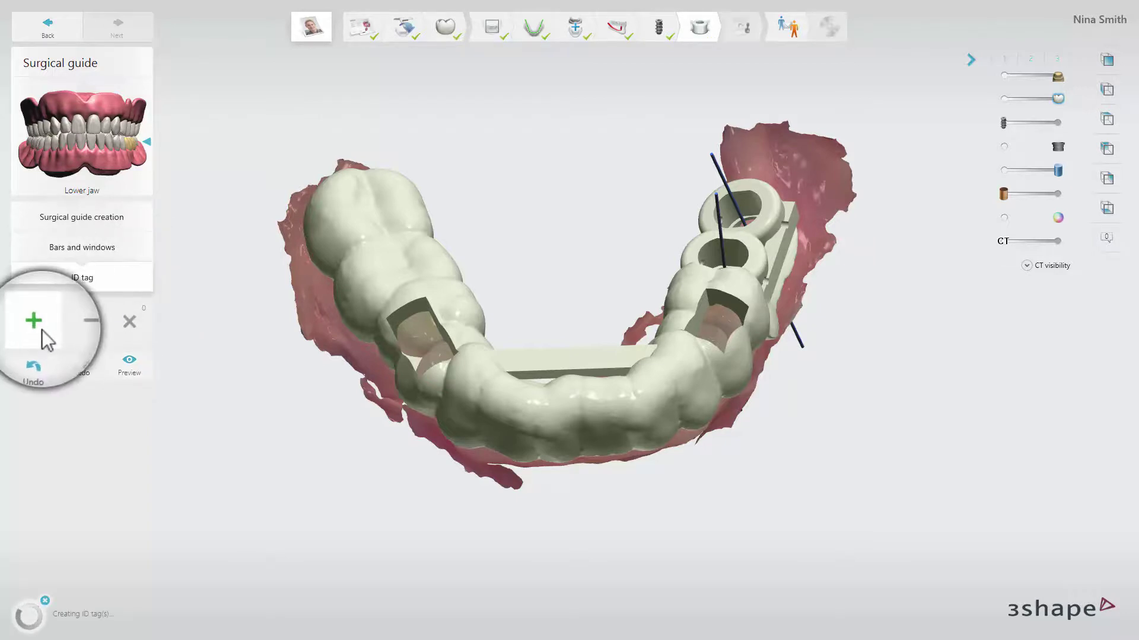
Add an ID tag with the text '3Shape' at the smallest ABC size
click(41, 330)
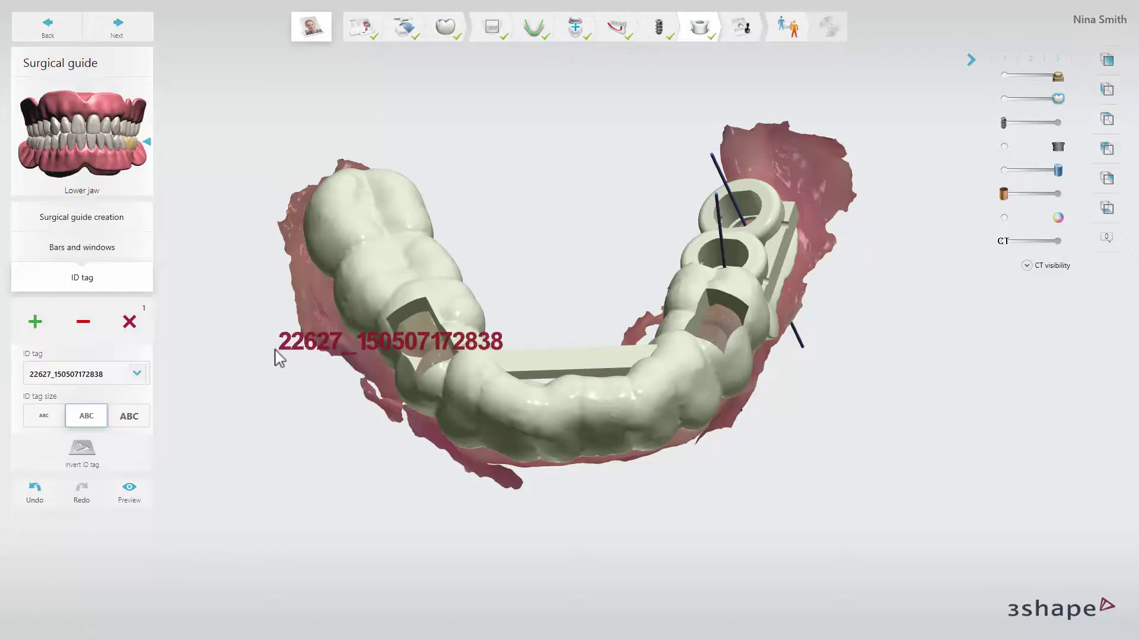
double_click(120, 372)
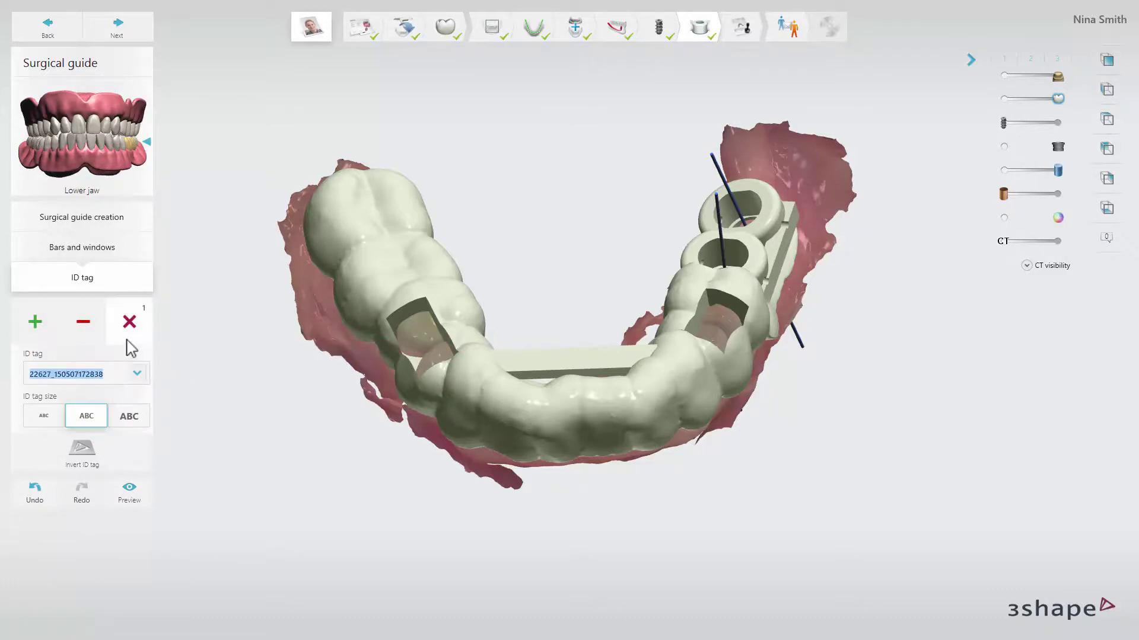
text(3Shape)
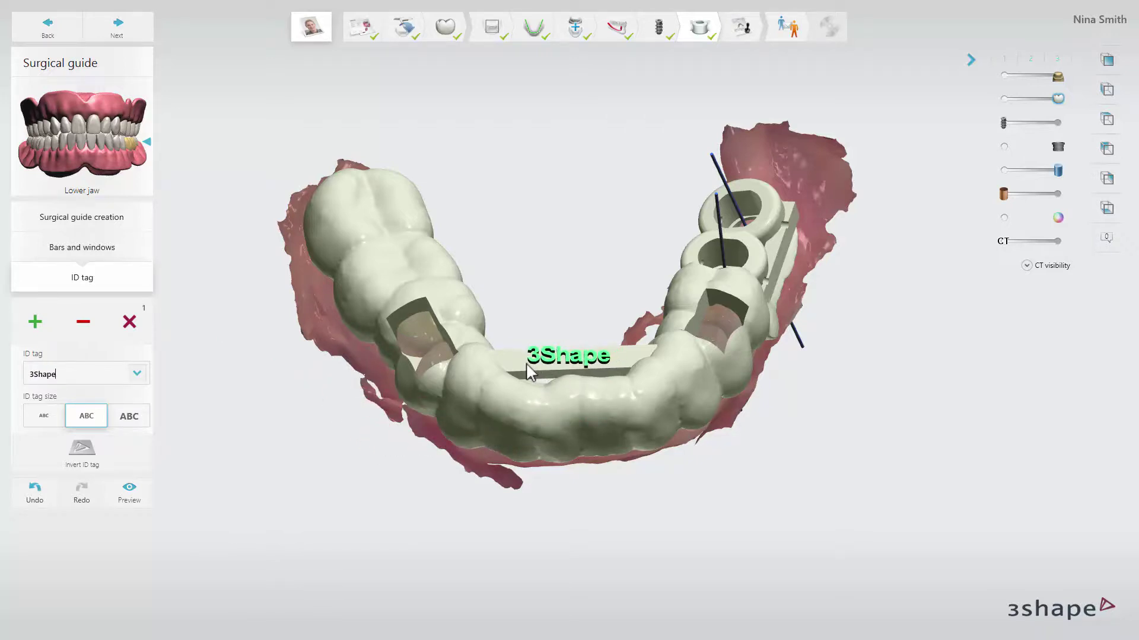
click(45, 415)
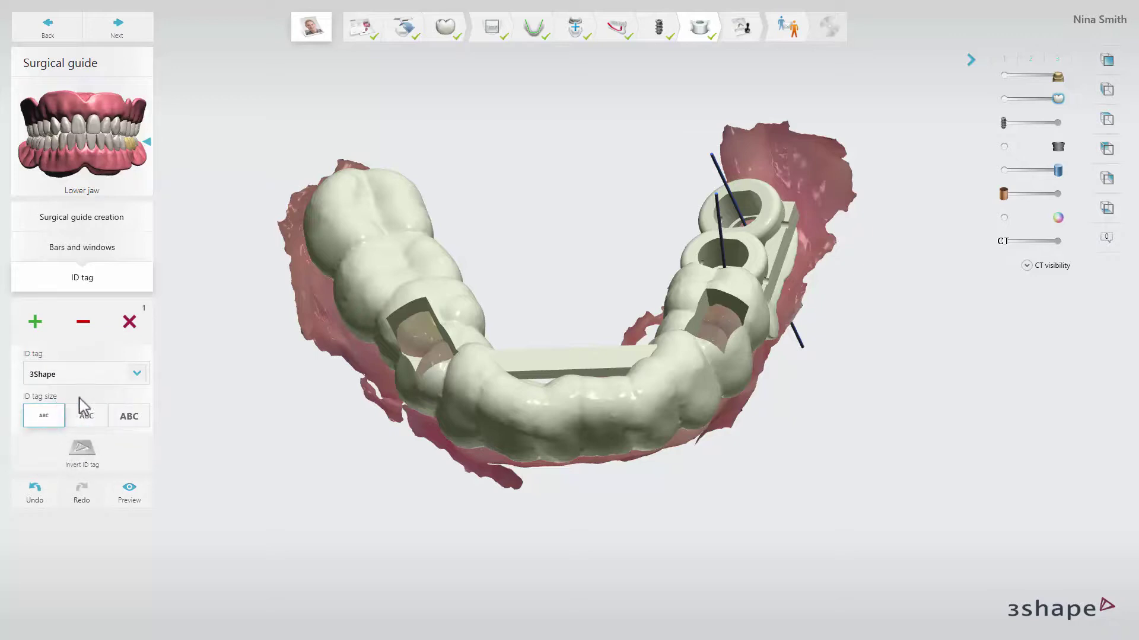
Place the '3Shape' tag on the front support bar and preview it embossed
click(544, 364)
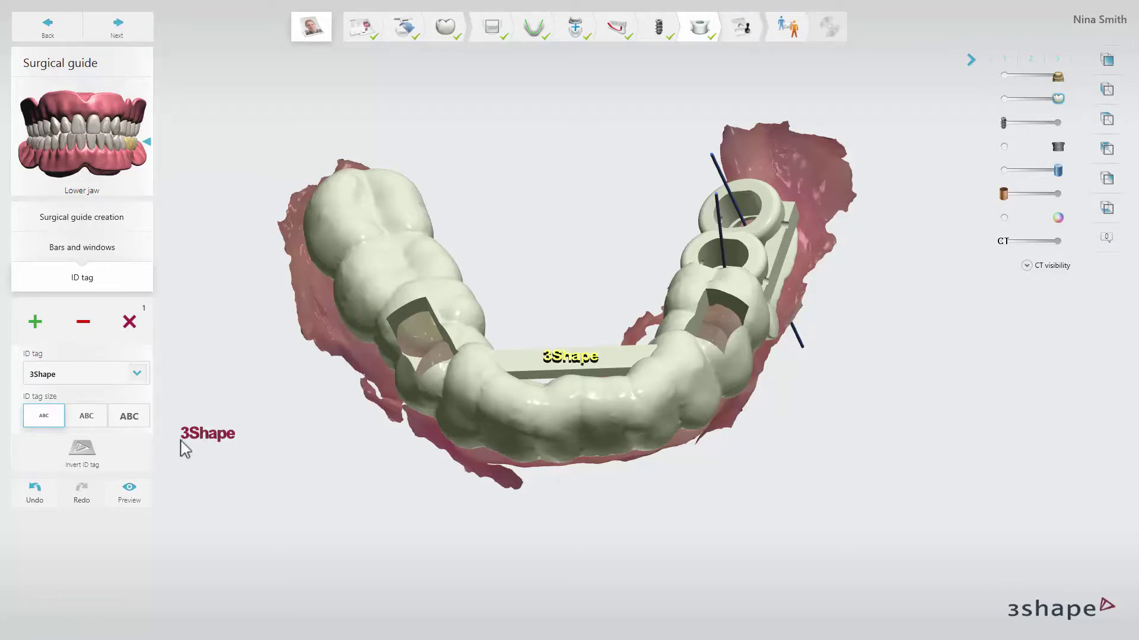
click(140, 489)
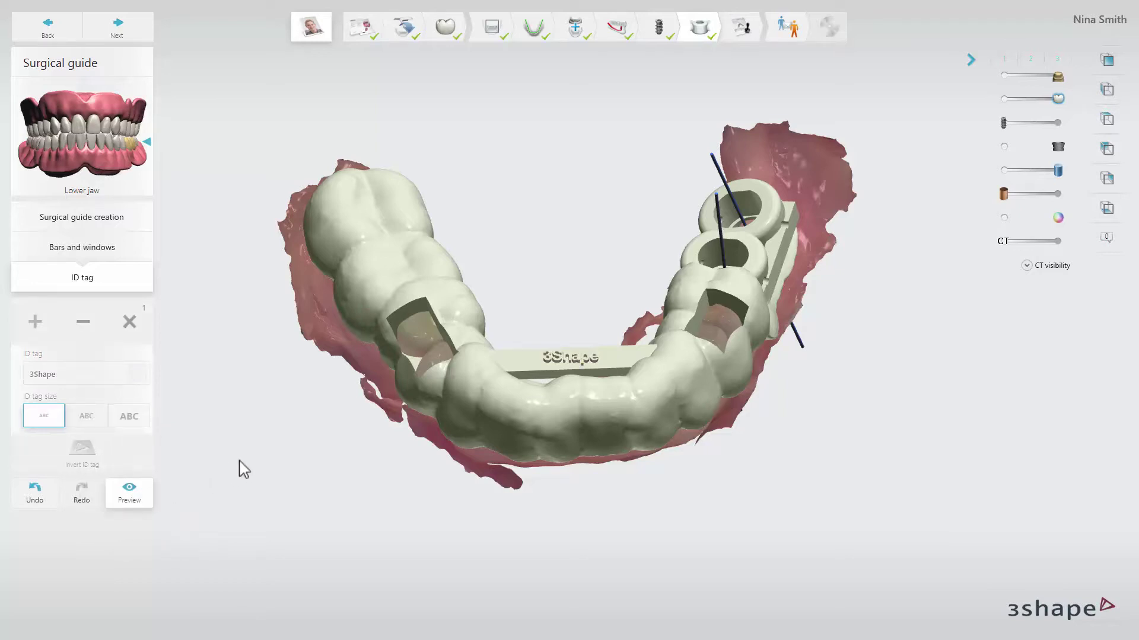